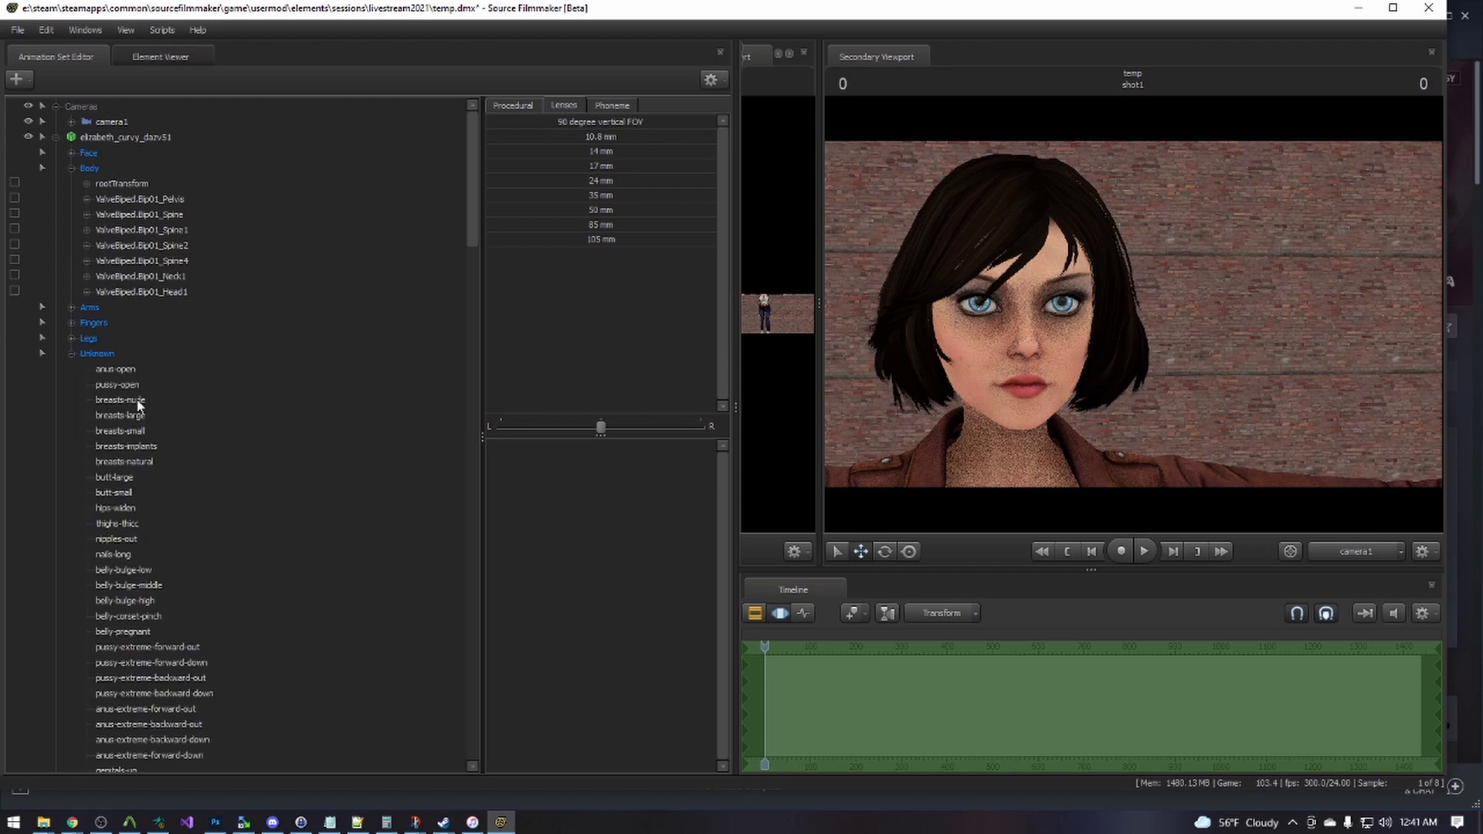
Select the flexes of elizabeth_curvy_dazv51 down to throat_widen plus the Face group, view the Phoneme presets, and clear the selection.
{"action": "scroll", "coordinate": [174, 279], "scroll_direction": "down", "scroll_amount": 2}
{"action": "left_click", "coordinate": [113, 275]}
{"action": "scroll", "coordinate": [132, 516], "scroll_direction": "down", "scroll_amount": 15}
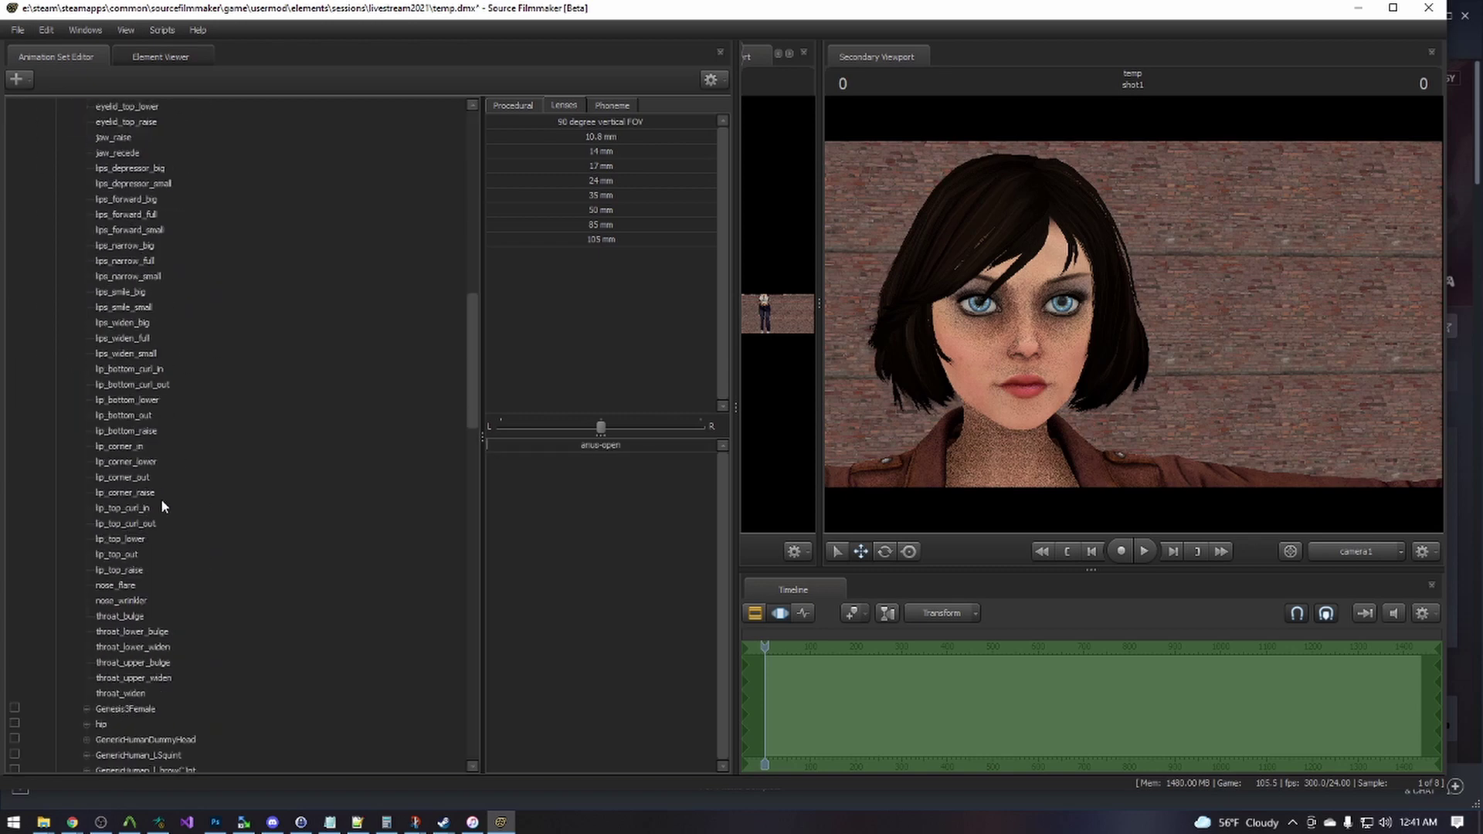
{"action": "left_click", "coordinate": [124, 693], "text": "shift"}
{"action": "scroll", "coordinate": [197, 281], "scroll_direction": "up", "scroll_amount": 17}
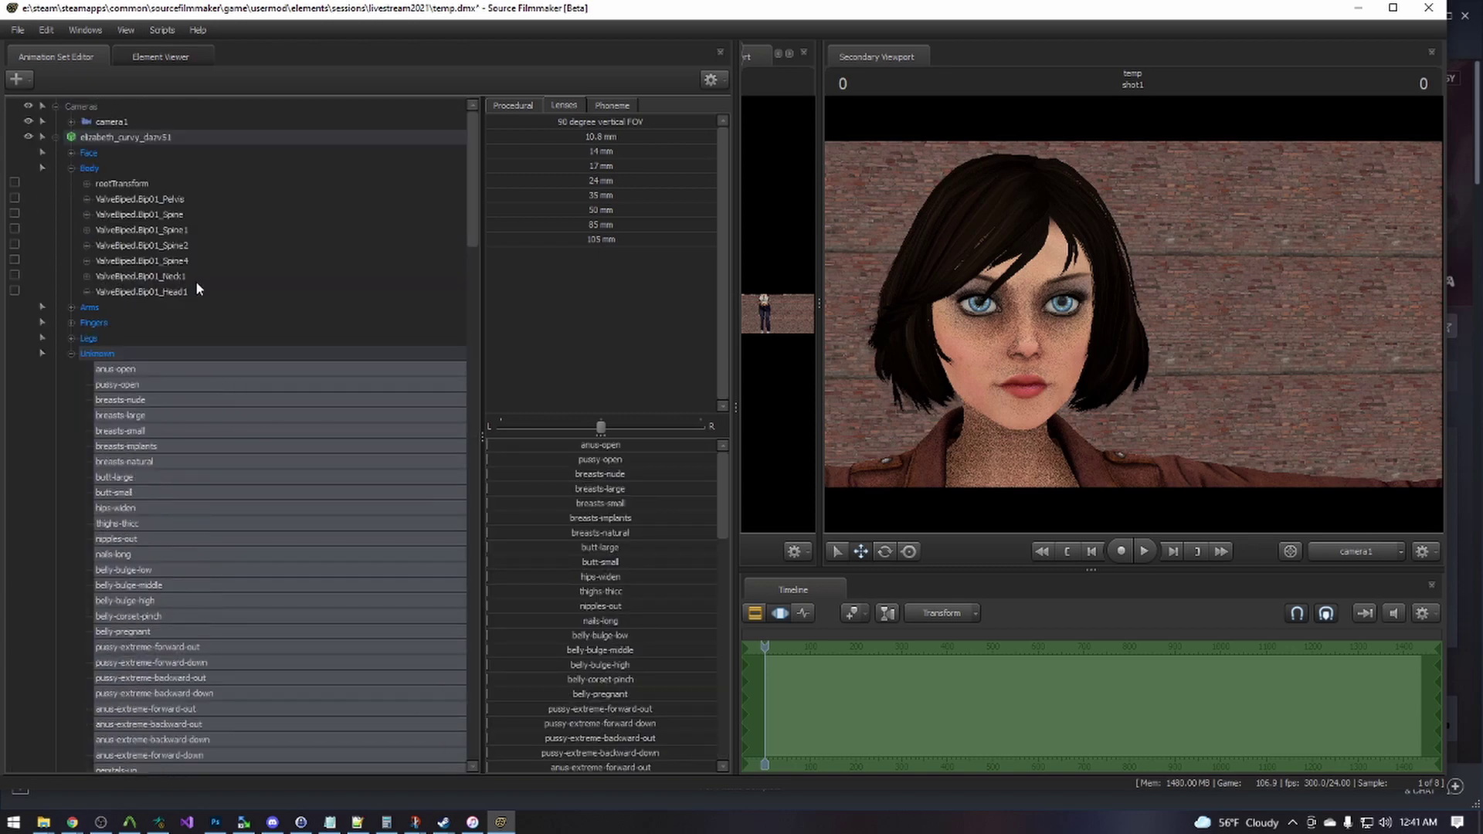
{"action": "left_click", "coordinate": [89, 154], "text": "ctrl"}
{"action": "left_click", "coordinate": [609, 106]}
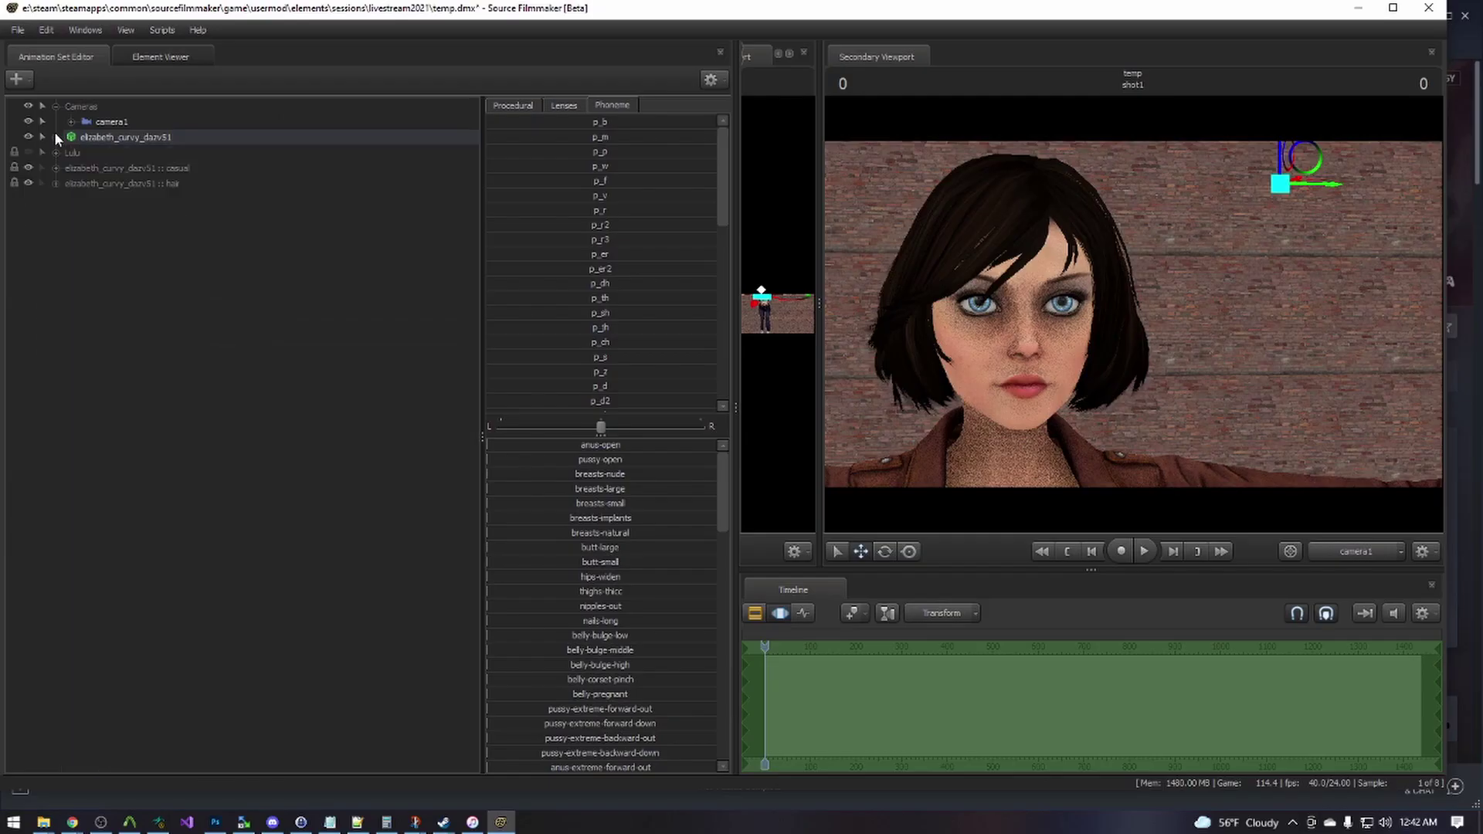
{"action": "left_click", "coordinate": [96, 299]}
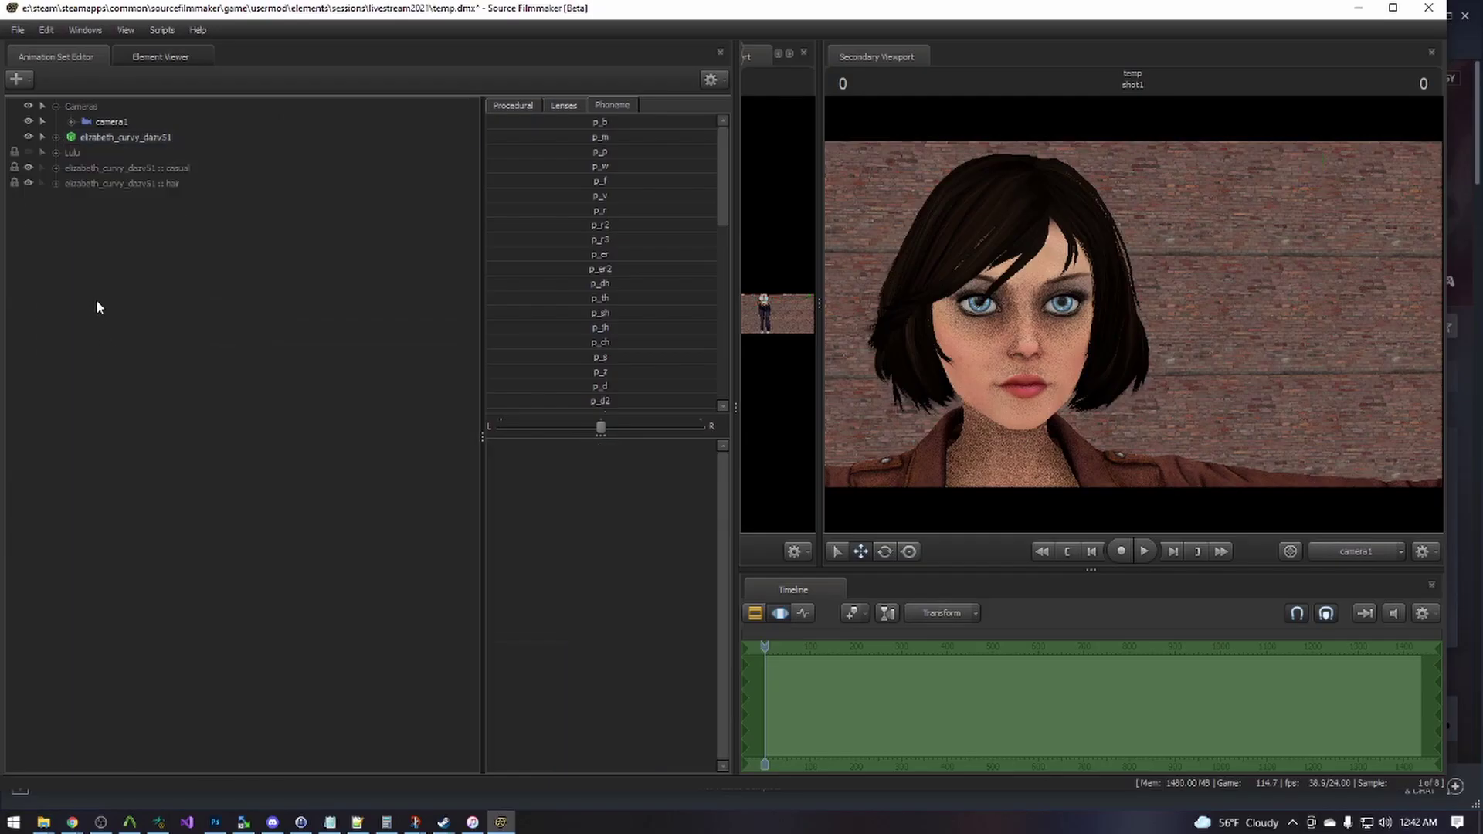
Unhide the Lulu group and expand lulu_curvy_dazv51 to its control groups.
{"action": "left_click", "coordinate": [29, 152]}
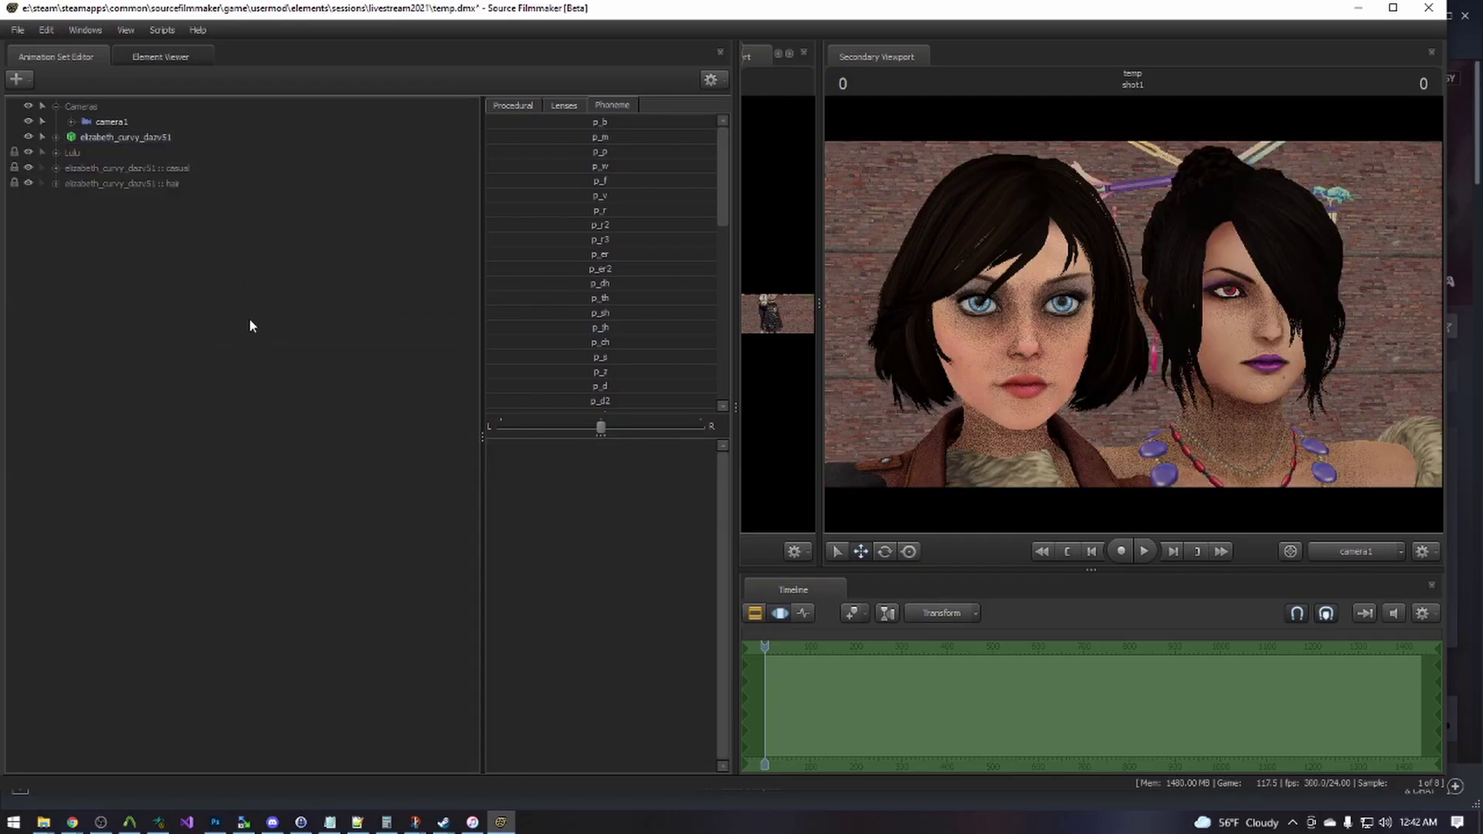
{"action": "left_click", "coordinate": [55, 152]}
{"action": "left_click", "coordinate": [71, 168]}
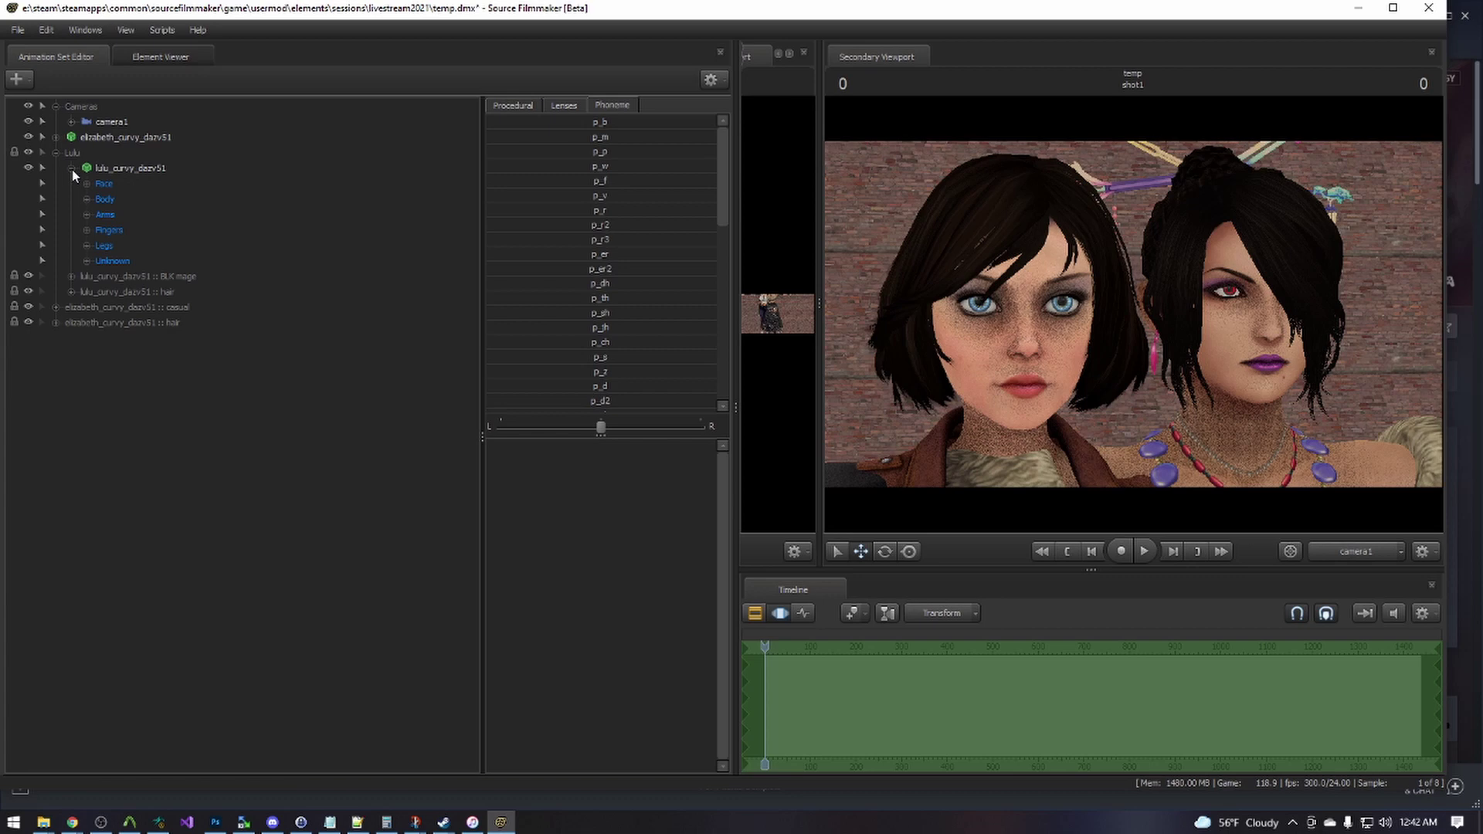
Select lulu_curvy_dazv51's Unknown flexes down to throat_widen plus the Face group and preview the p_b phoneme preset.
{"action": "left_click", "coordinate": [86, 260]}
{"action": "scroll", "coordinate": [176, 478], "scroll_direction": "down", "scroll_amount": 15}
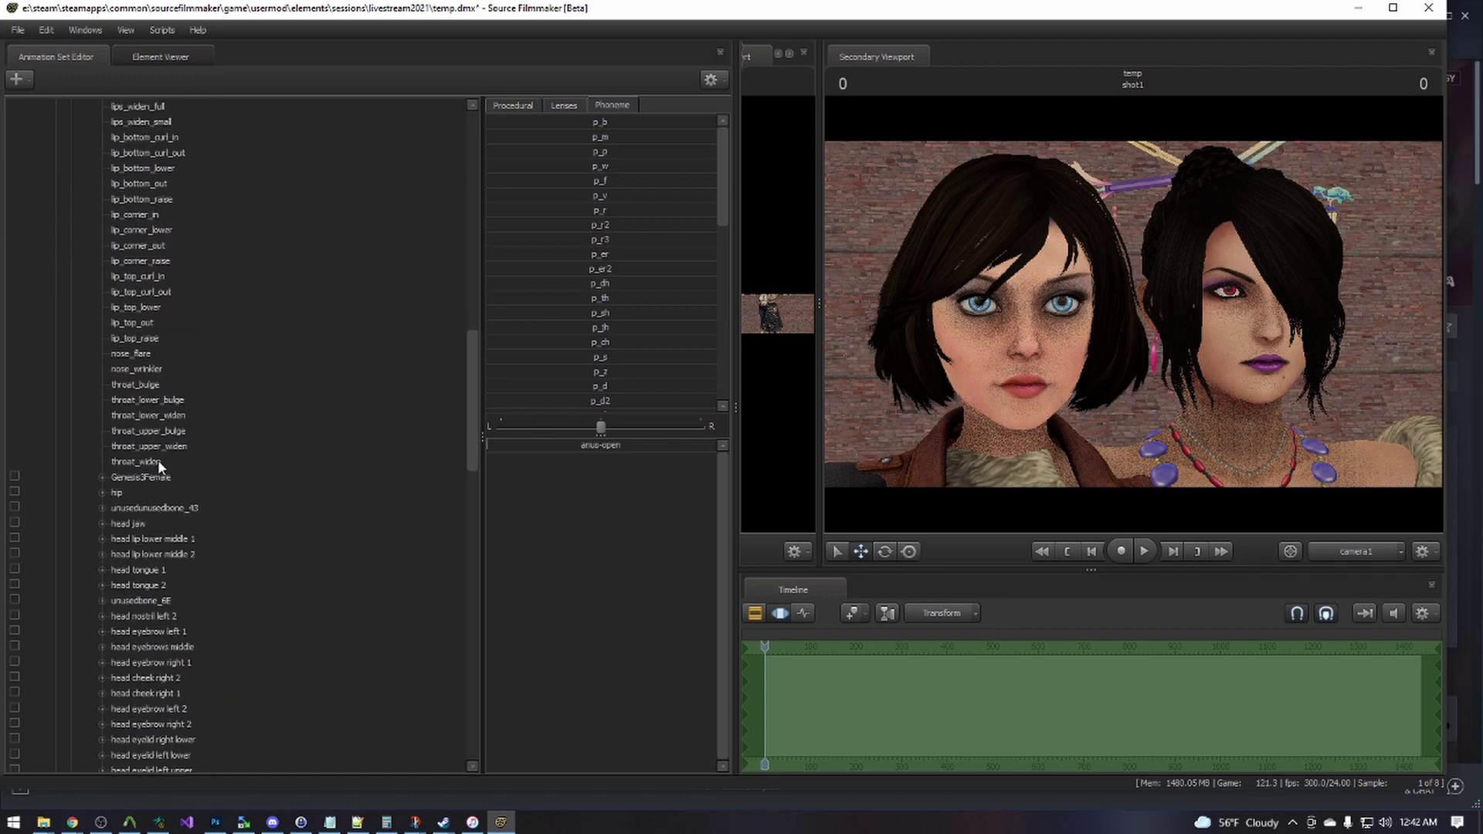
{"action": "left_click", "coordinate": [158, 460]}
{"action": "scroll", "coordinate": [196, 426], "scroll_direction": "up", "scroll_amount": 1}
{"action": "left_click", "coordinate": [105, 184], "text": "ctrl"}
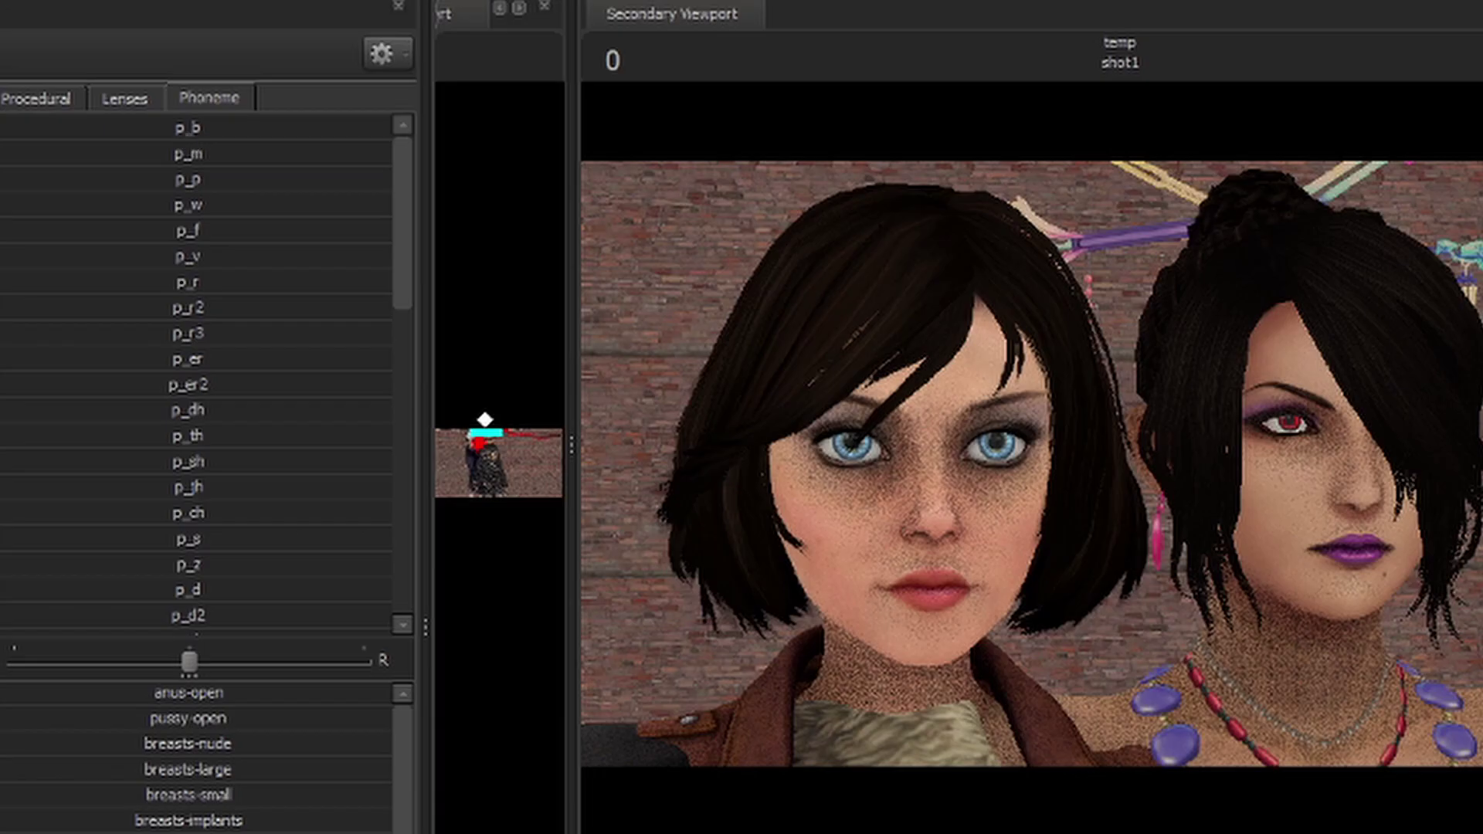
{"action": "left_click_drag", "start_coordinate": [598, 122], "coordinate": [711, 122]}
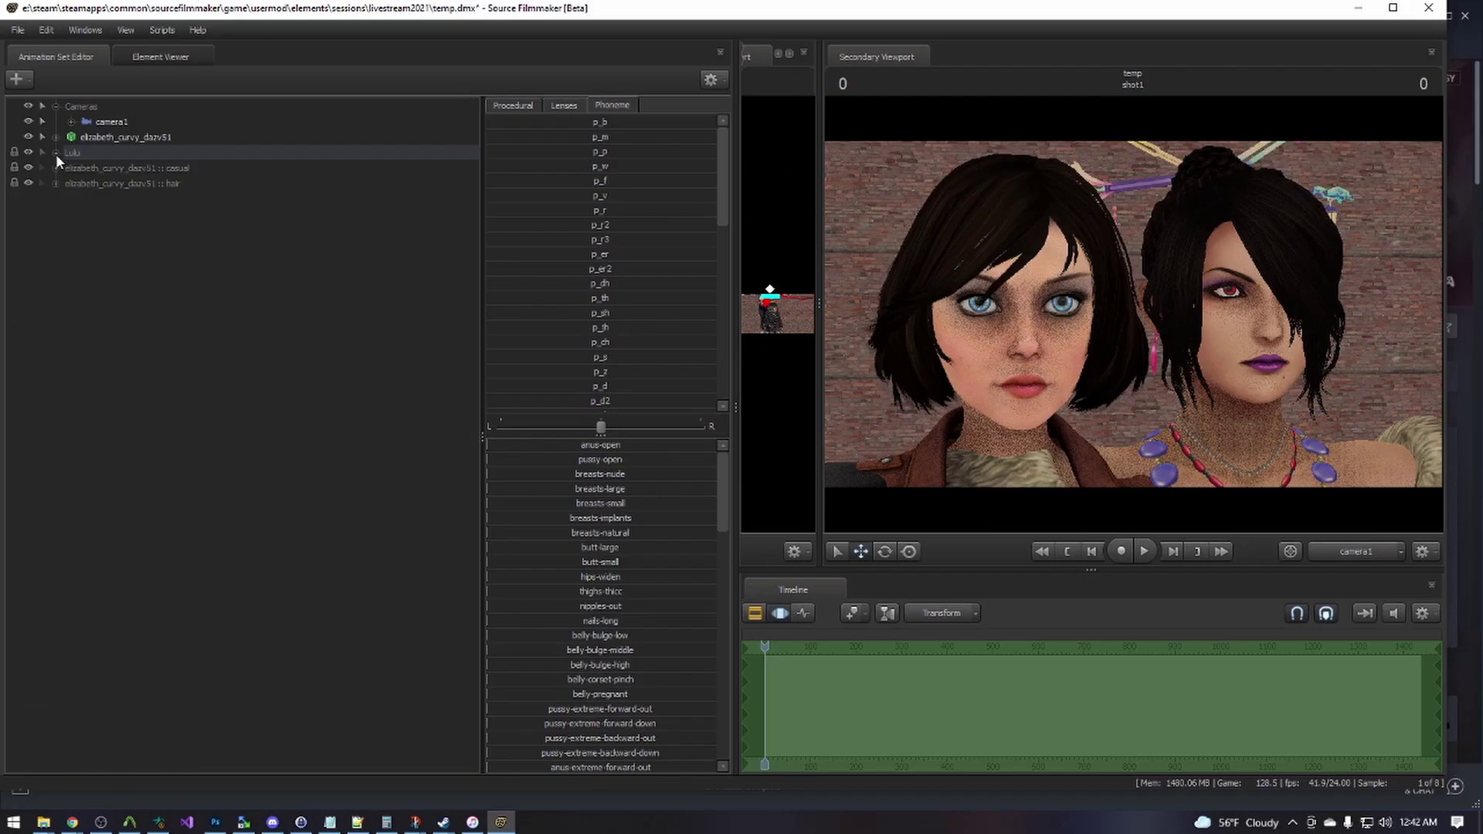
Run the flex presetter script on elizabeth_curvy_dazv51 and choose lulu_curvy_dazv51 as the model to take presets from.
{"action": "left_click", "coordinate": [122, 136]}
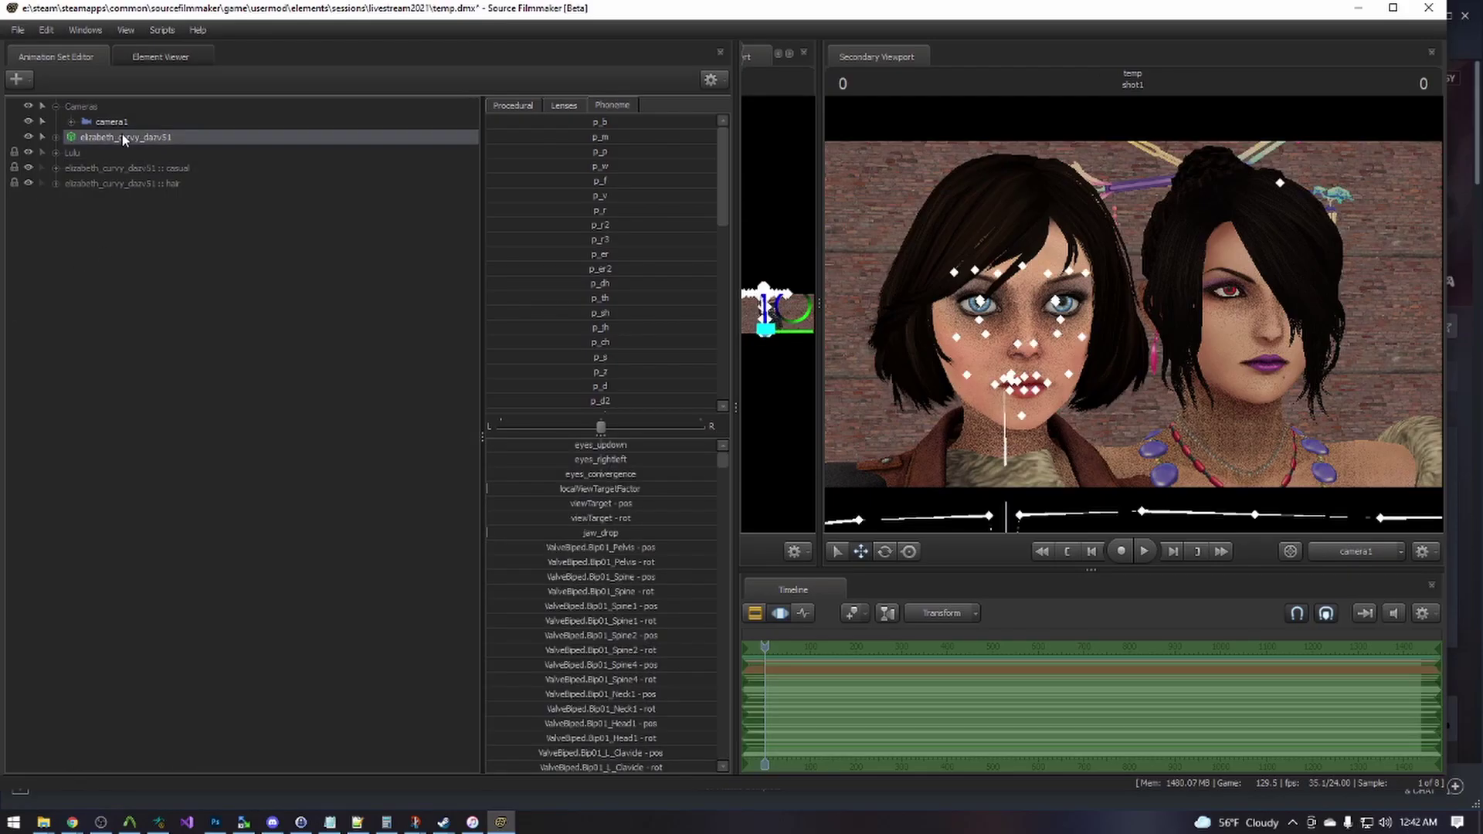
{"action": "right_click", "coordinate": [122, 134]}
{"action": "left_click", "coordinate": [378, 605]}
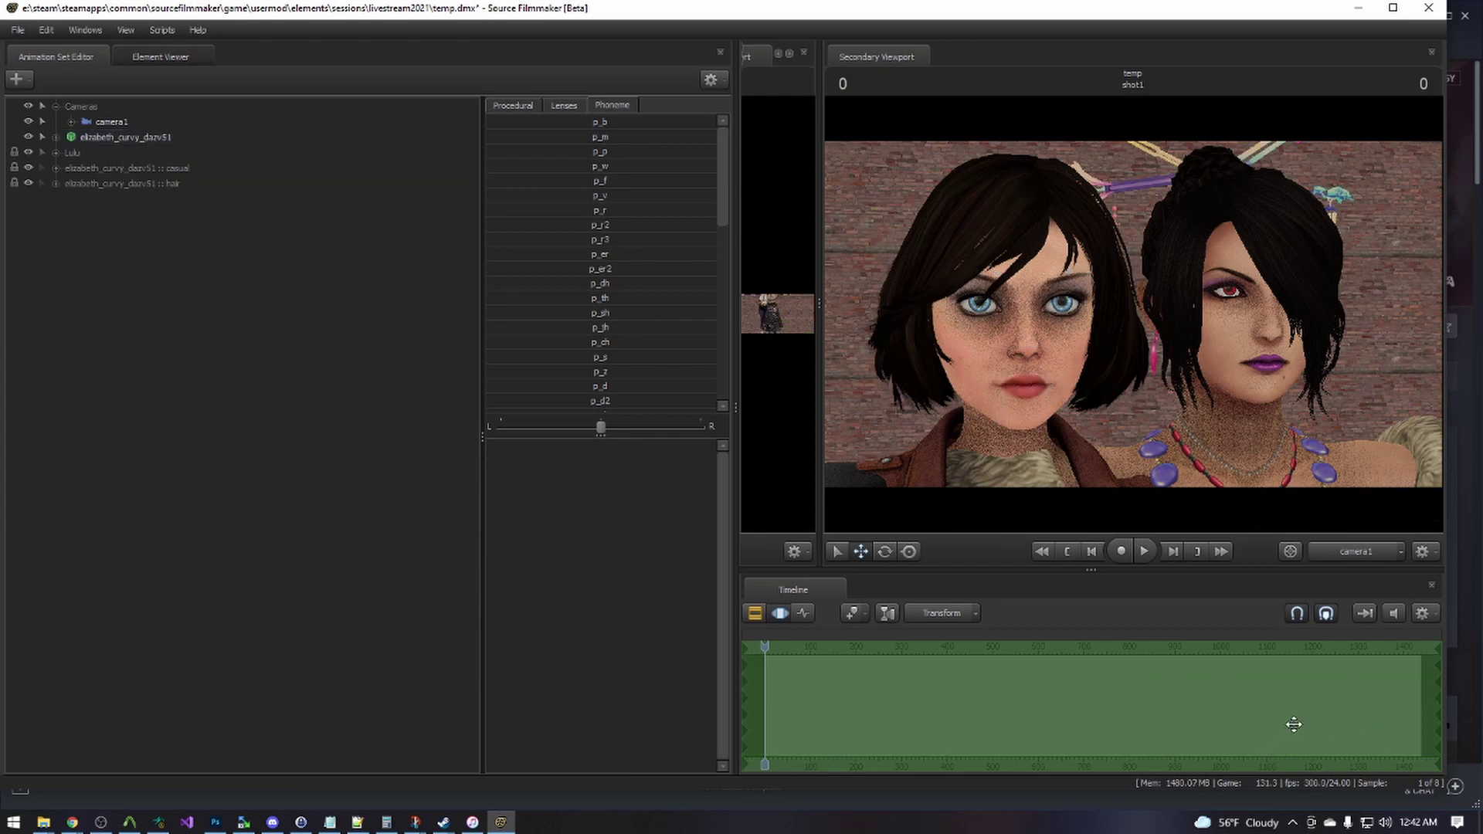
{"action": "right_click", "coordinate": [146, 144]}
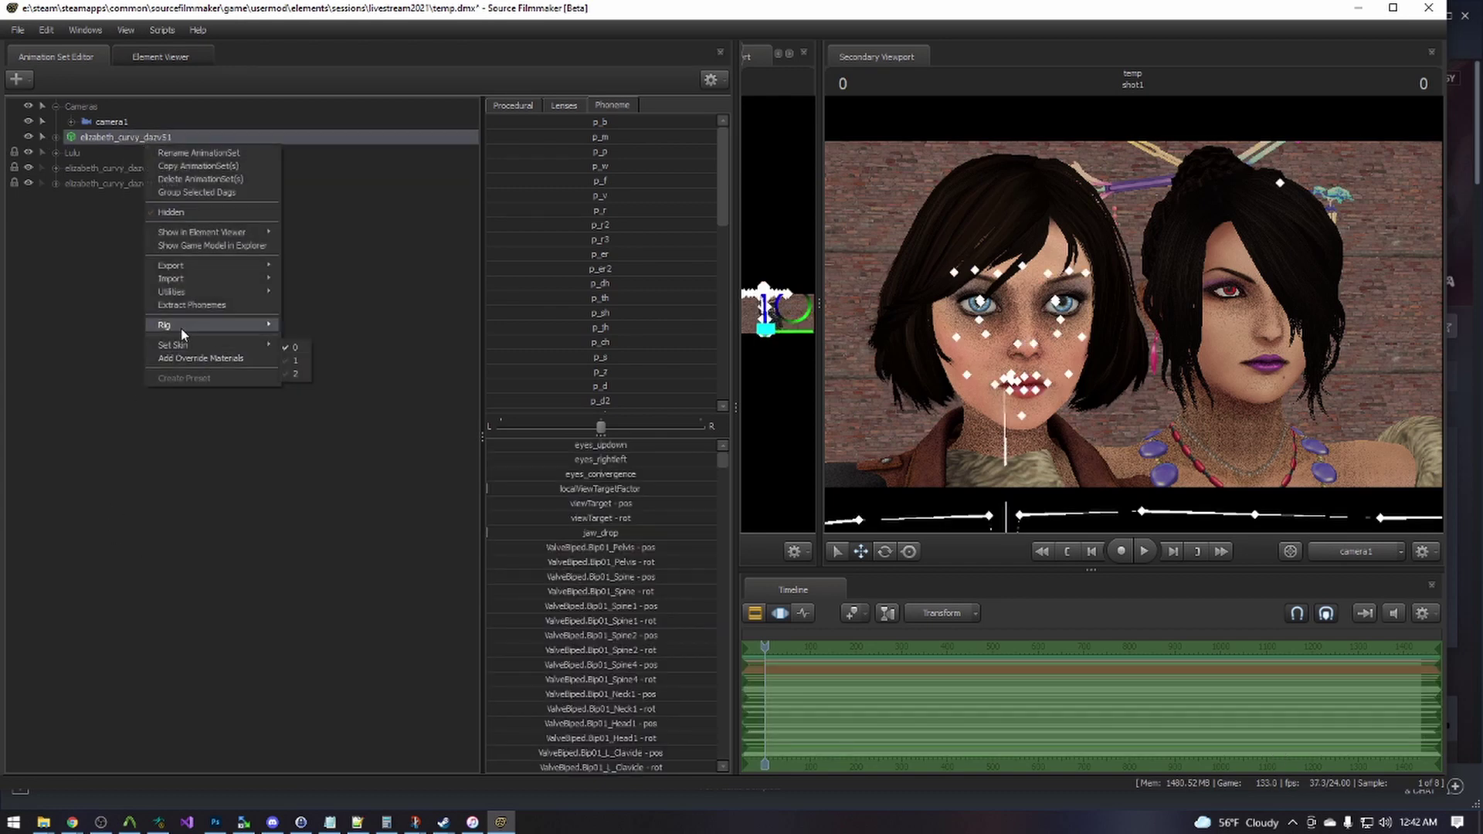
{"action": "mouse_move", "coordinate": [181, 325]}
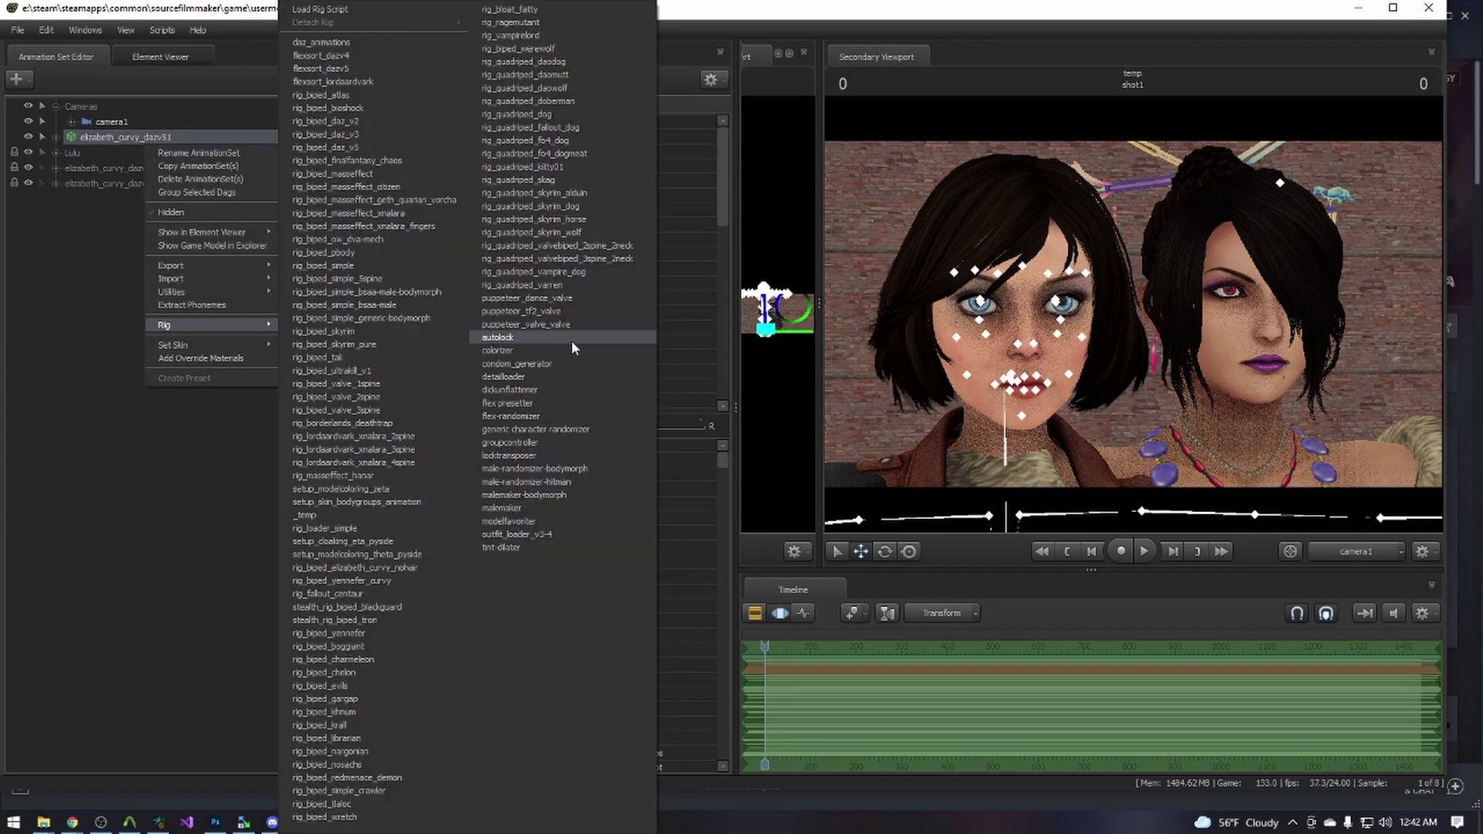
{"action": "left_click", "coordinate": [523, 402]}
{"action": "left_click", "coordinate": [1097, 125]}
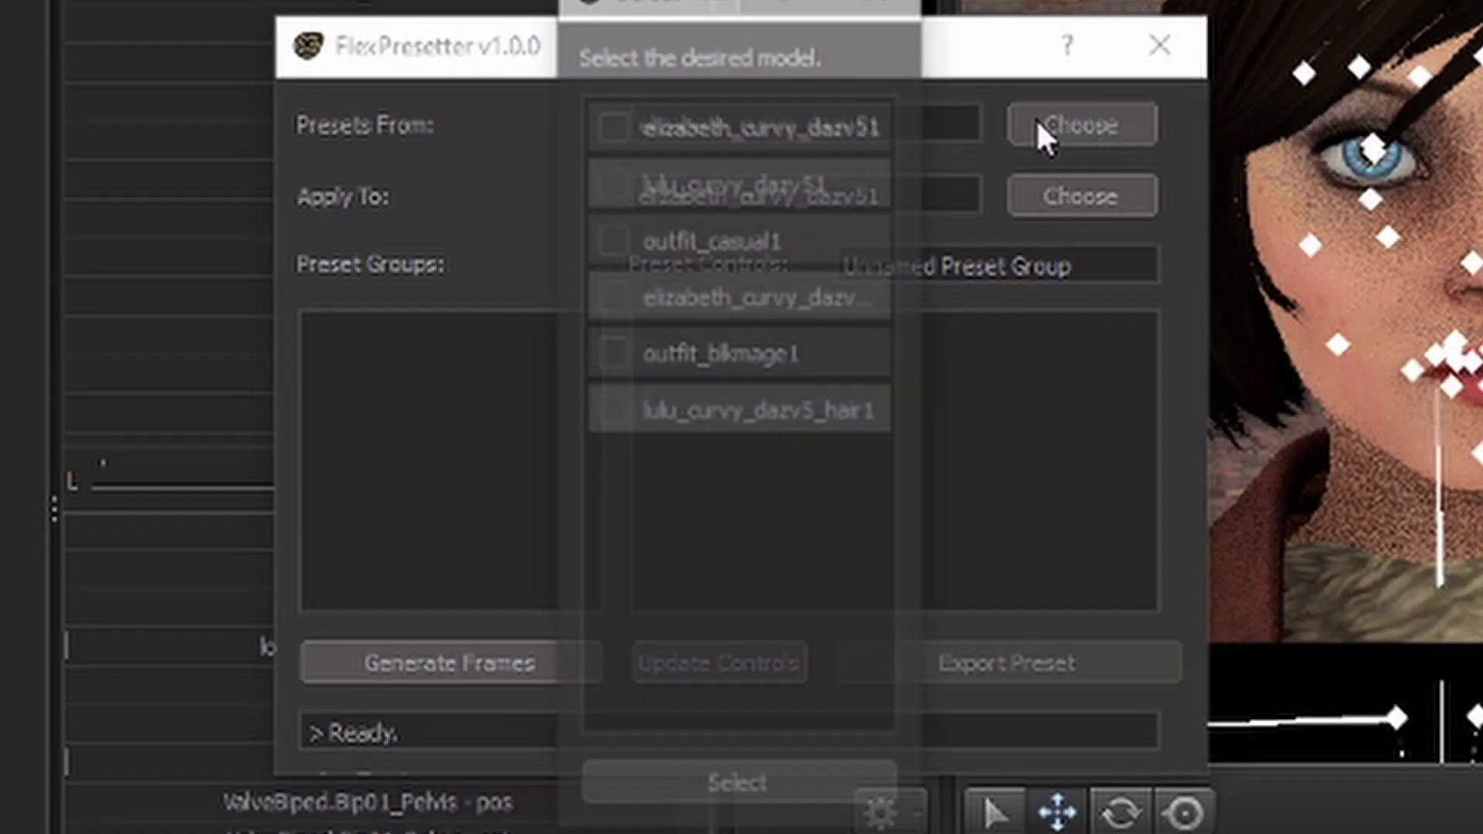
{"action": "left_click", "coordinate": [609, 184]}
{"action": "left_click", "coordinate": [715, 791]}
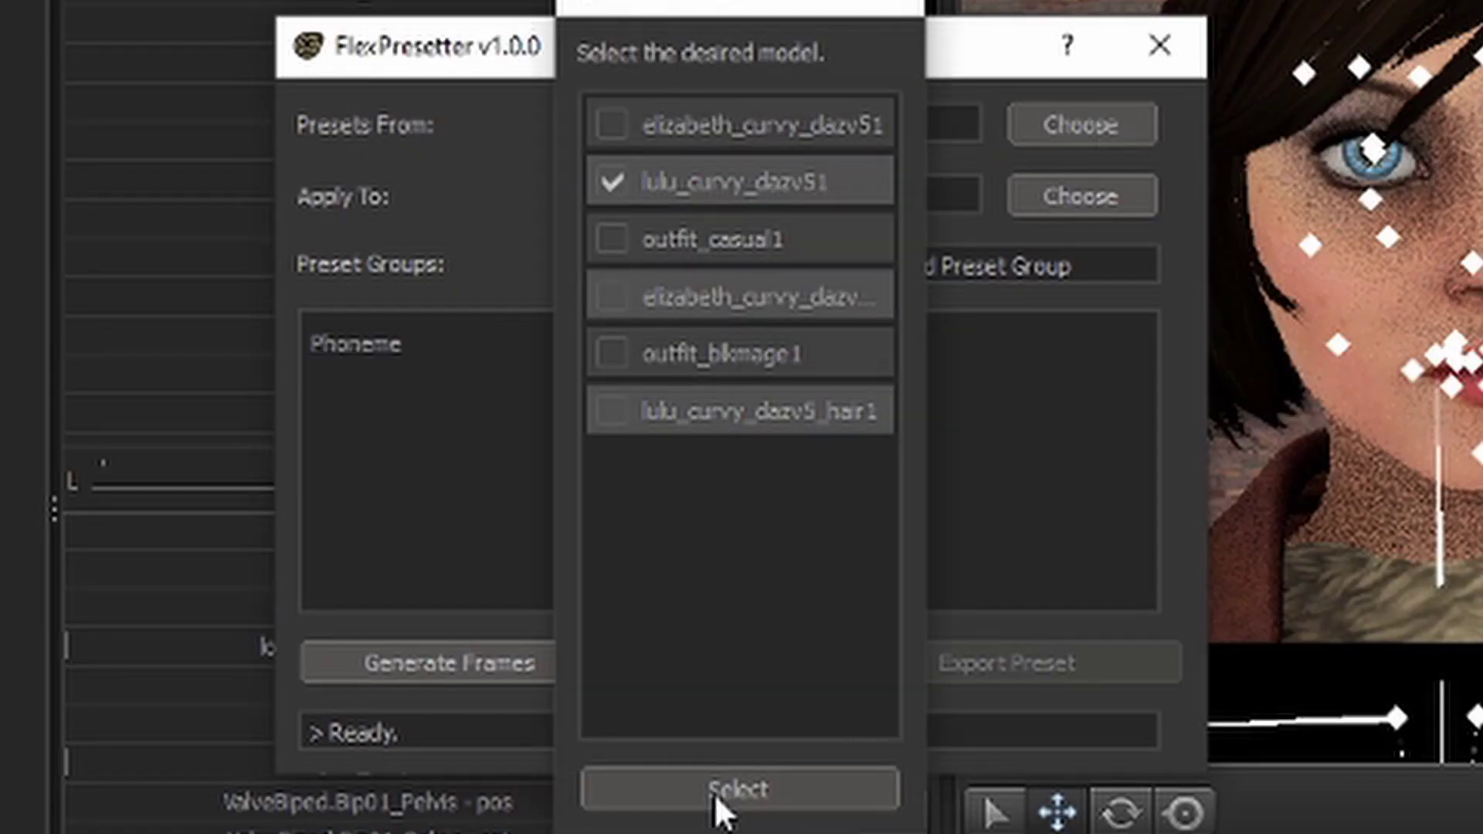
Load the Phoneme preset group, inspect the p_b controls, generate the preset frames, and close FlexPresetter.
{"action": "left_click", "coordinate": [352, 347]}
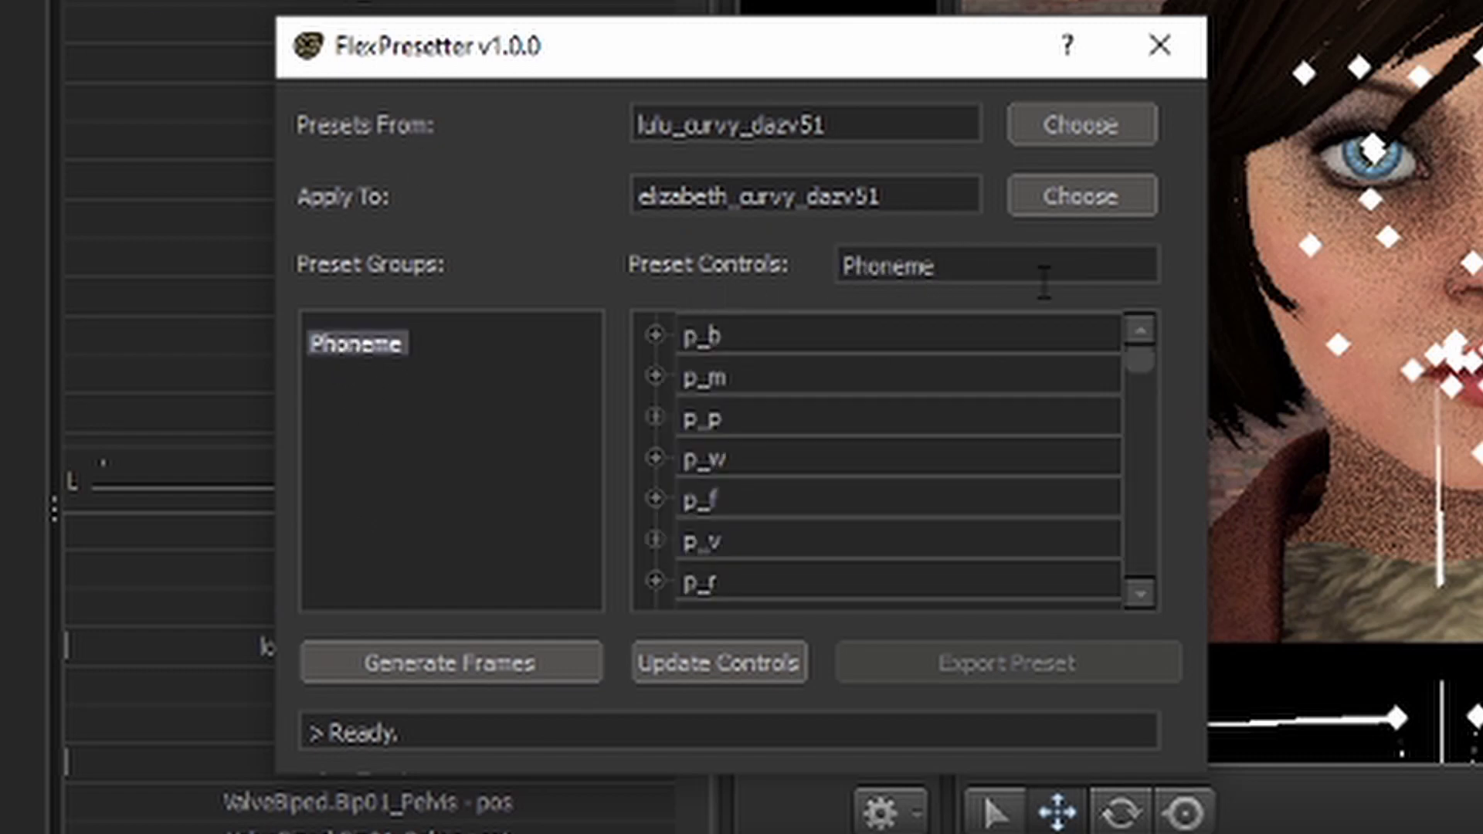
{"action": "left_click", "coordinate": [655, 334]}
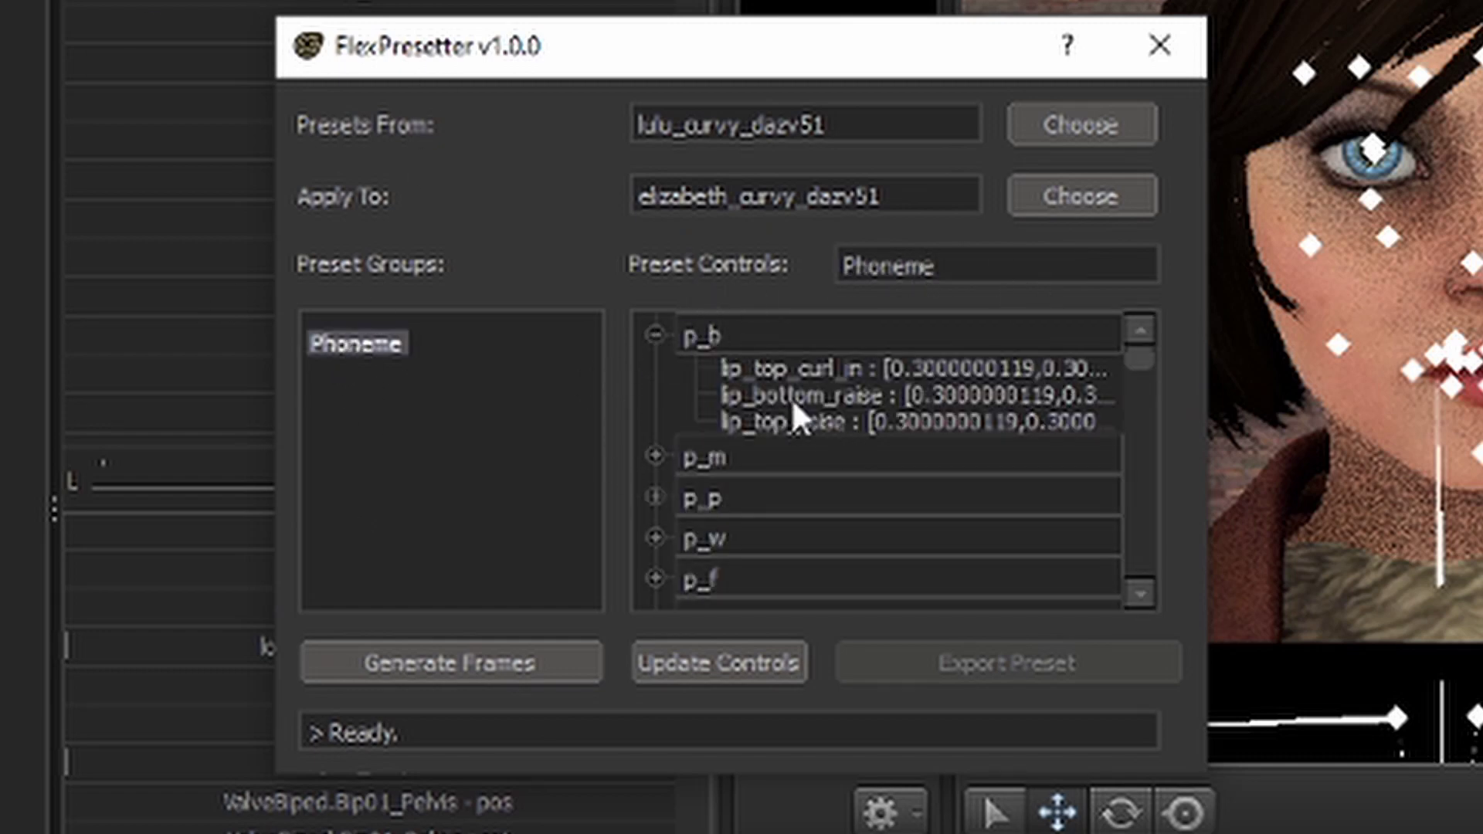
{"action": "left_click", "coordinate": [654, 335]}
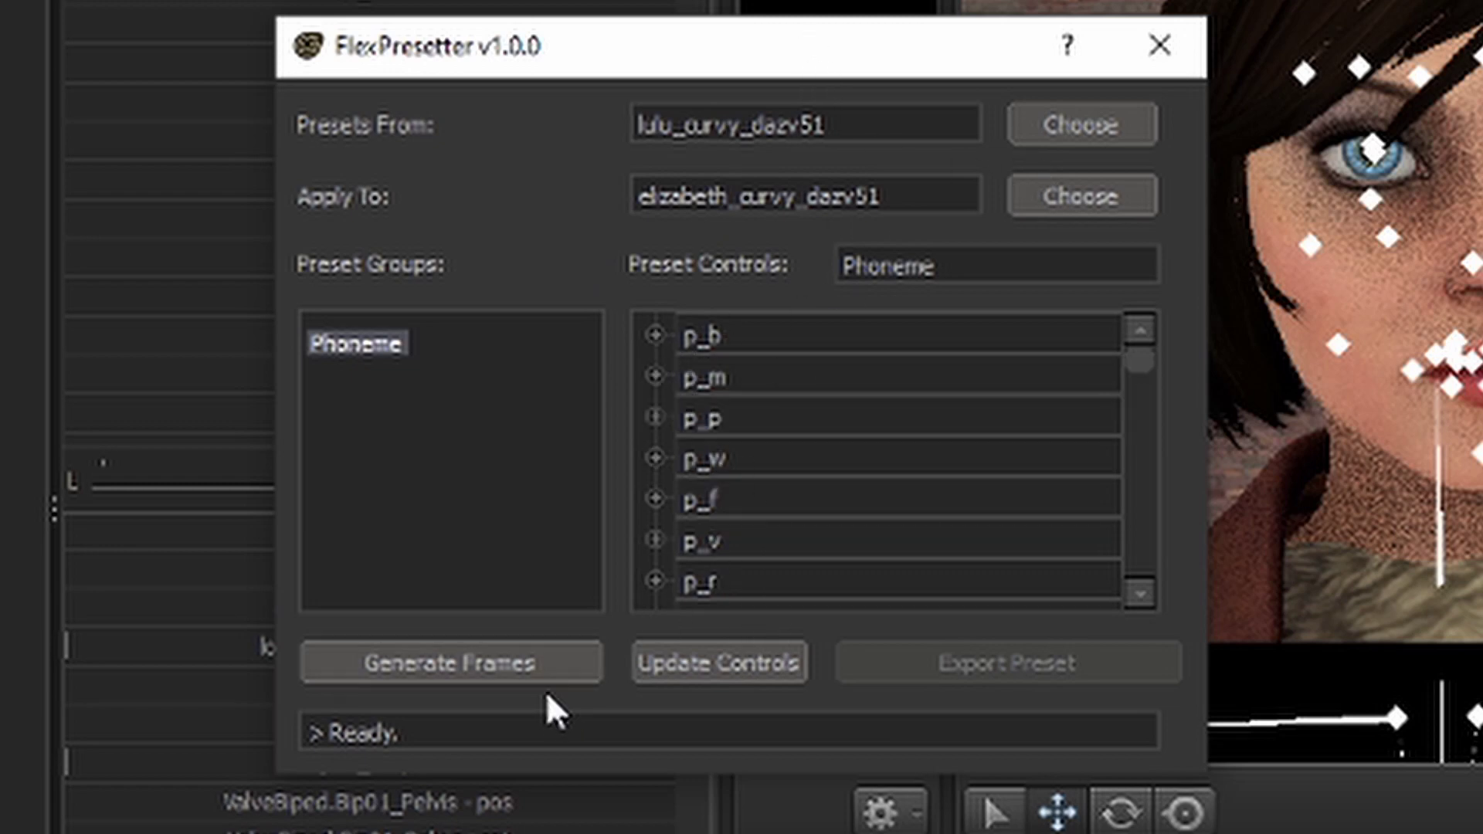
{"action": "left_click", "coordinate": [484, 660]}
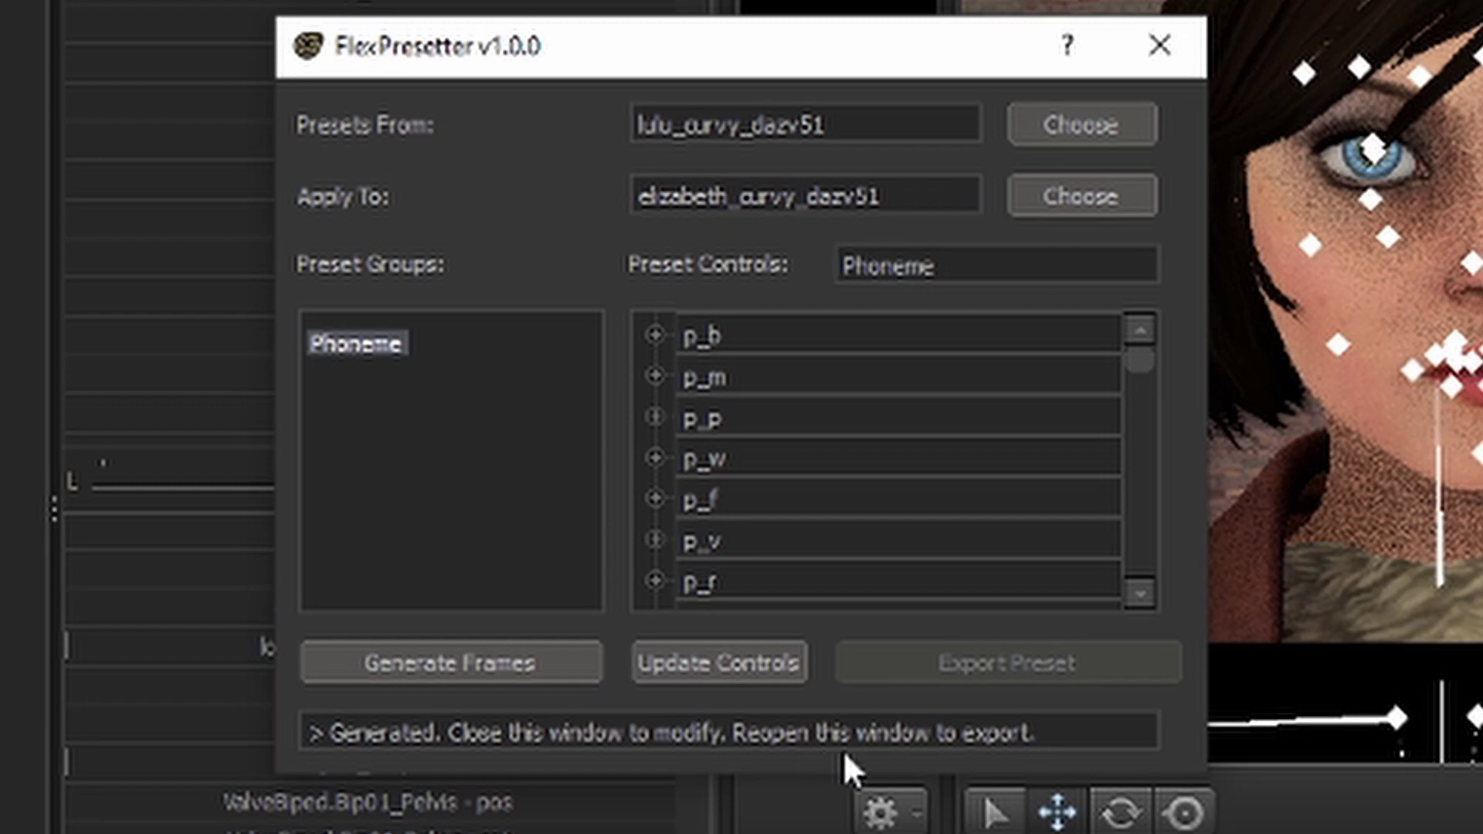
{"action": "left_click", "coordinate": [1166, 48]}
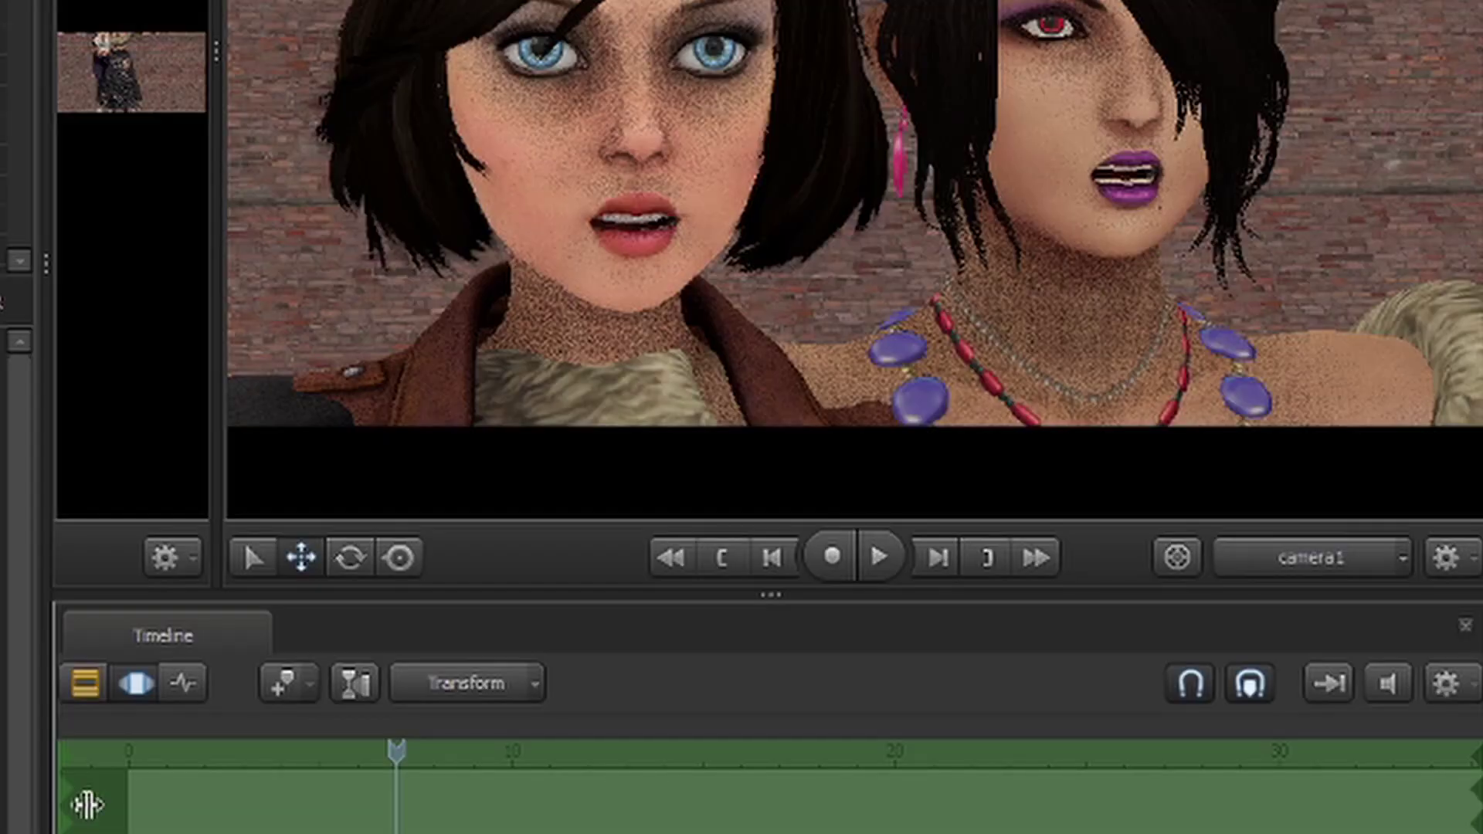
Limit the timeline's time selection to frames 7 through 10.
{"action": "left_click_drag", "start_coordinate": [86, 805], "coordinate": [395, 791]}
{"action": "key", "text": "Right"}
{"action": "key", "text": "Right"}
{"action": "key", "text": "Right"}
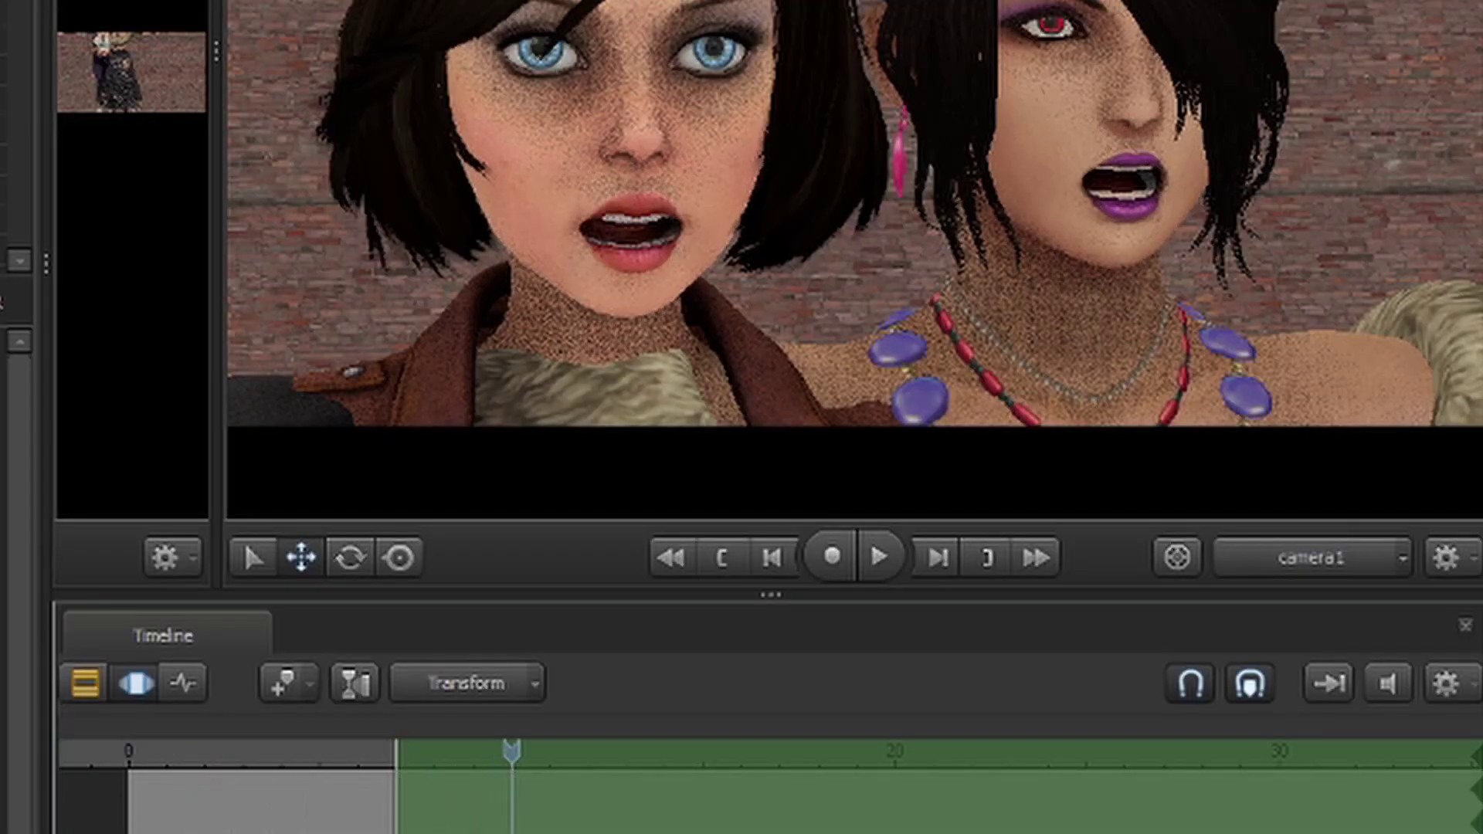
{"action": "left_click_drag", "start_coordinate": [1471, 821], "coordinate": [512, 828]}
{"action": "scroll", "coordinate": [511, 833], "scroll_direction": "up", "scroll_amount": 2}
Step back and forth through frames 7 to 10 to compare the mouth shapes, ending on frame 7.
{"action": "key", "text": "Left"}
{"action": "key", "text": "Left"}
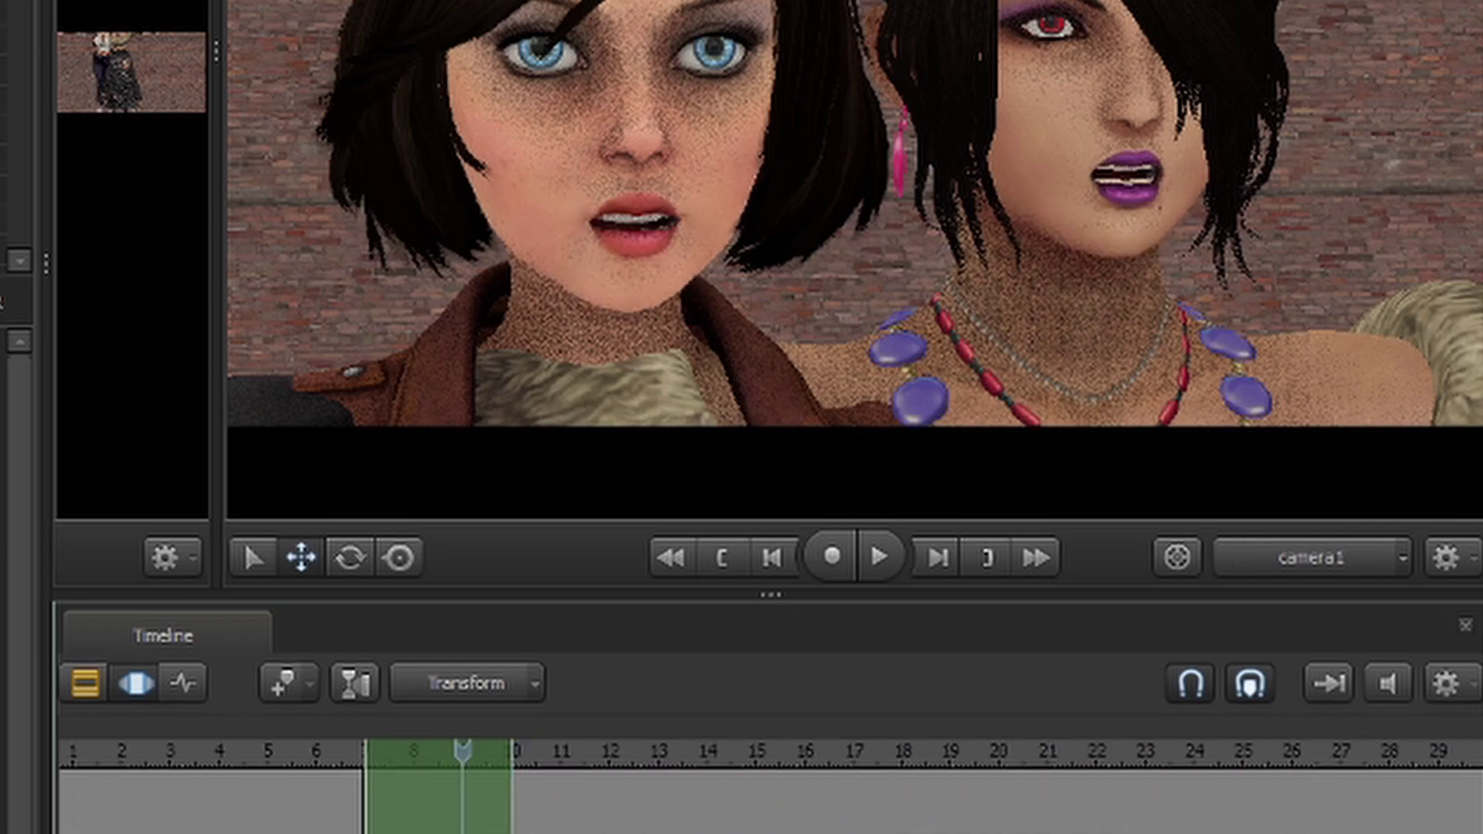
{"action": "key", "text": "Left"}
{"action": "key", "text": "Right"}
{"action": "key", "text": "Right"}
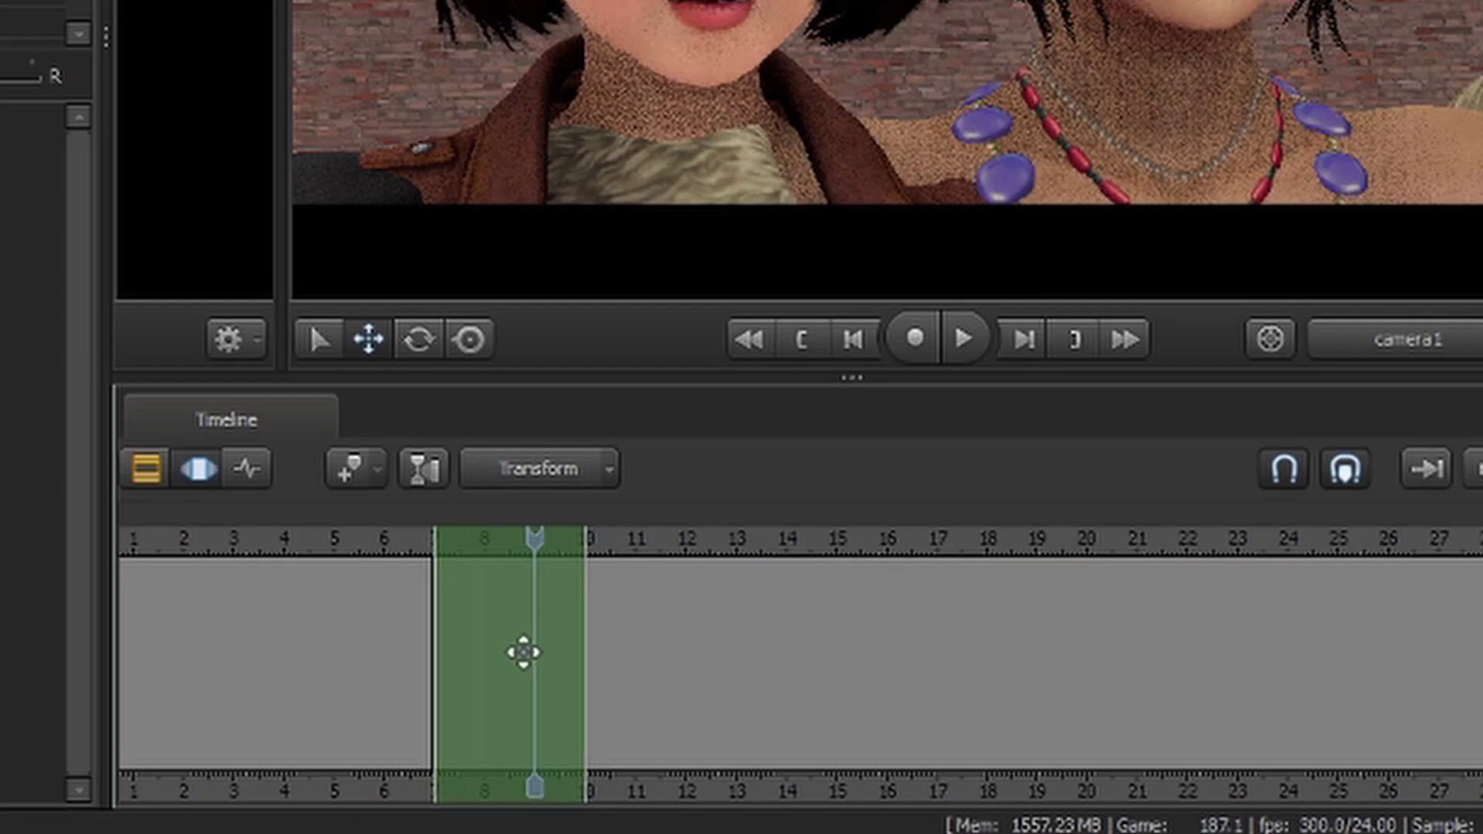
{"action": "key", "text": "Left"}
{"action": "key", "text": "Left"}
{"action": "key", "text": "Right"}
{"action": "key", "text": "Right"}
{"action": "key", "text": "Right"}
{"action": "key", "text": "Left"}
{"action": "key", "text": "Left"}
{"action": "key", "text": "Left"}
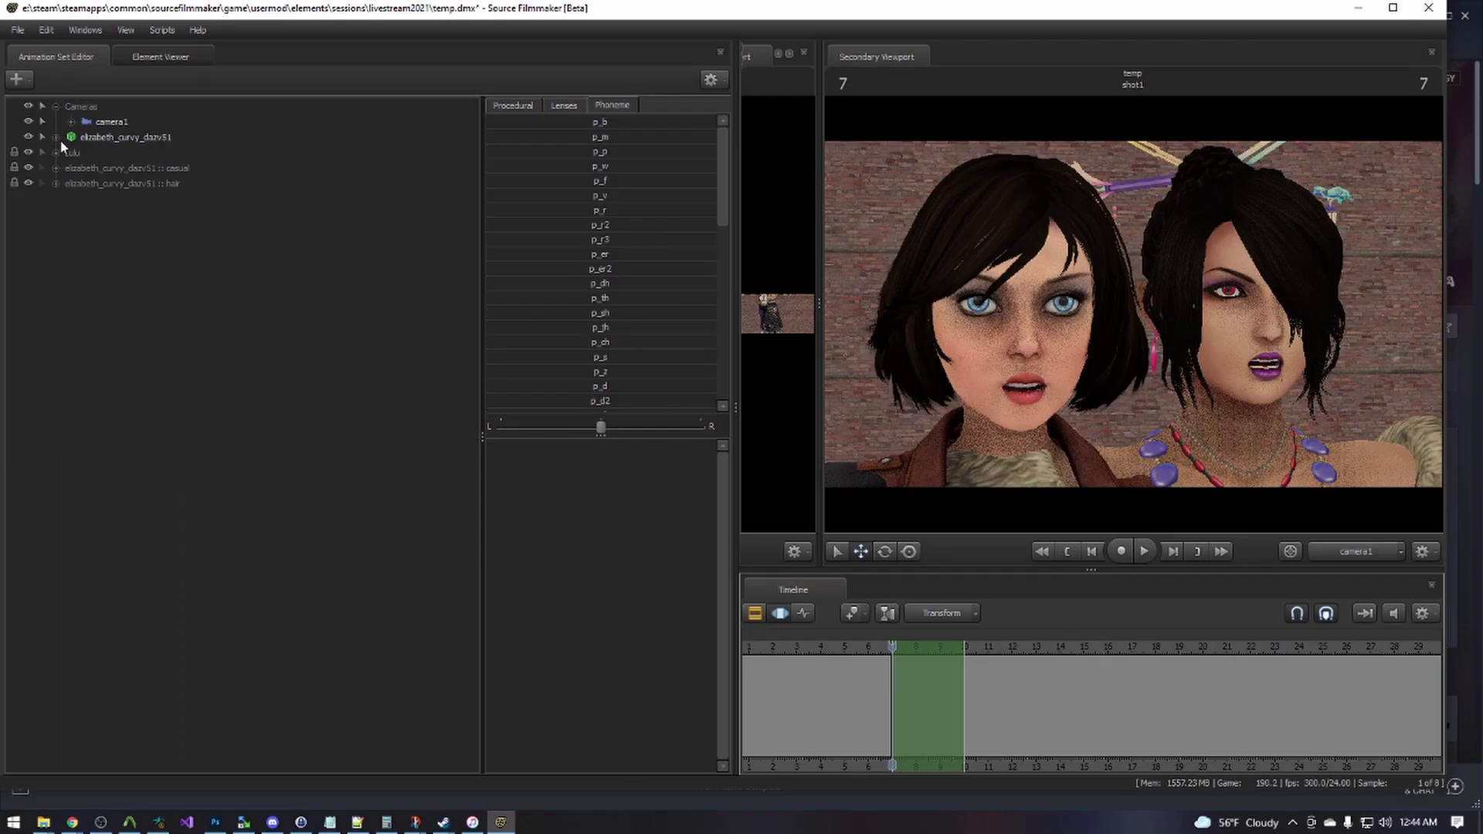
Select elizabeth_curvy_dazv51's lip flexes from lip_bottom_curl_in to lip_top_raise and increase lip_bottom_lower over the selected frames.
{"action": "left_click", "coordinate": [55, 137]}
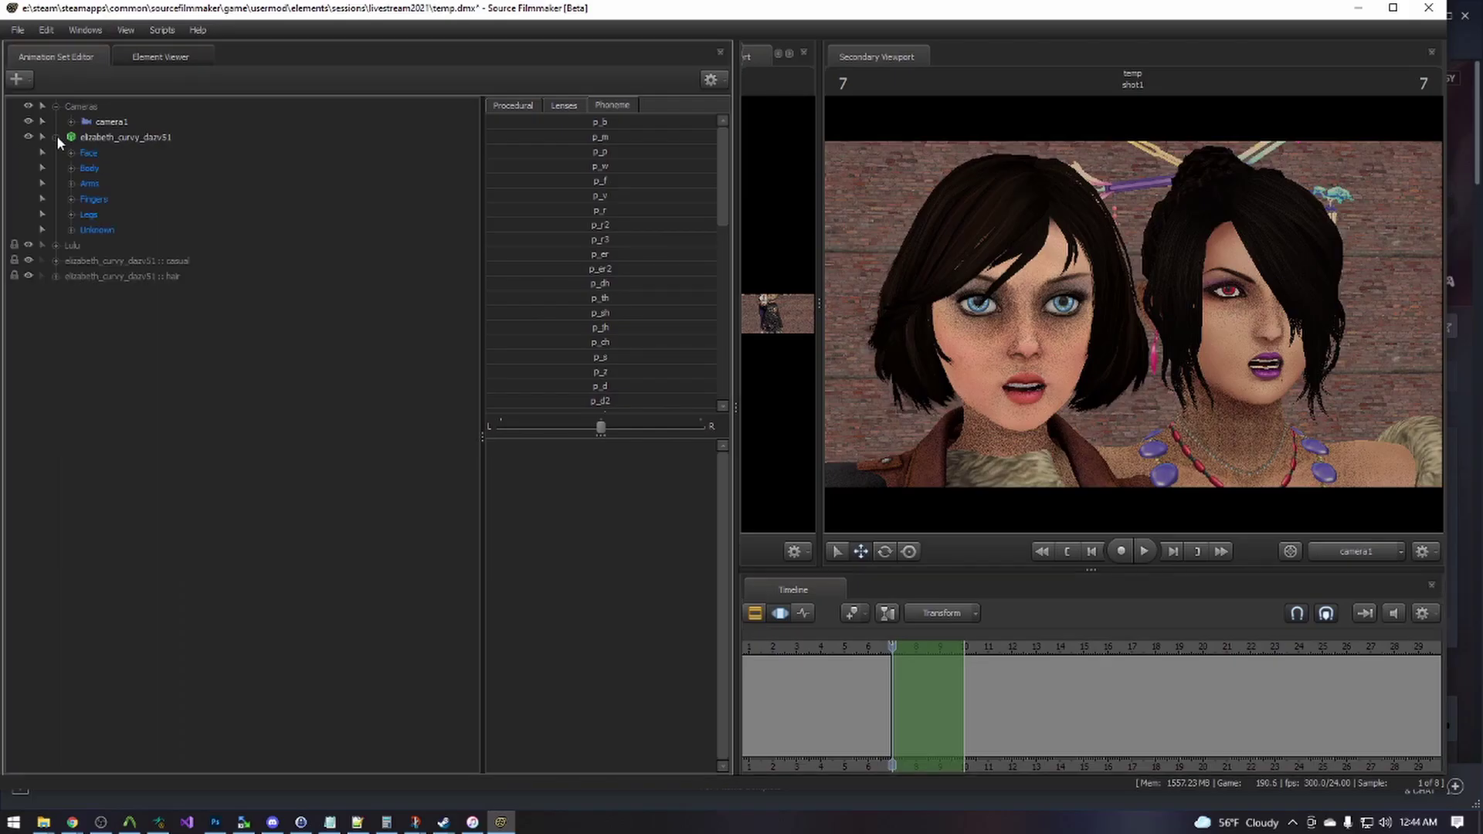
{"action": "left_click", "coordinate": [71, 230]}
{"action": "scroll", "coordinate": [162, 312], "scroll_direction": "down", "scroll_amount": 15}
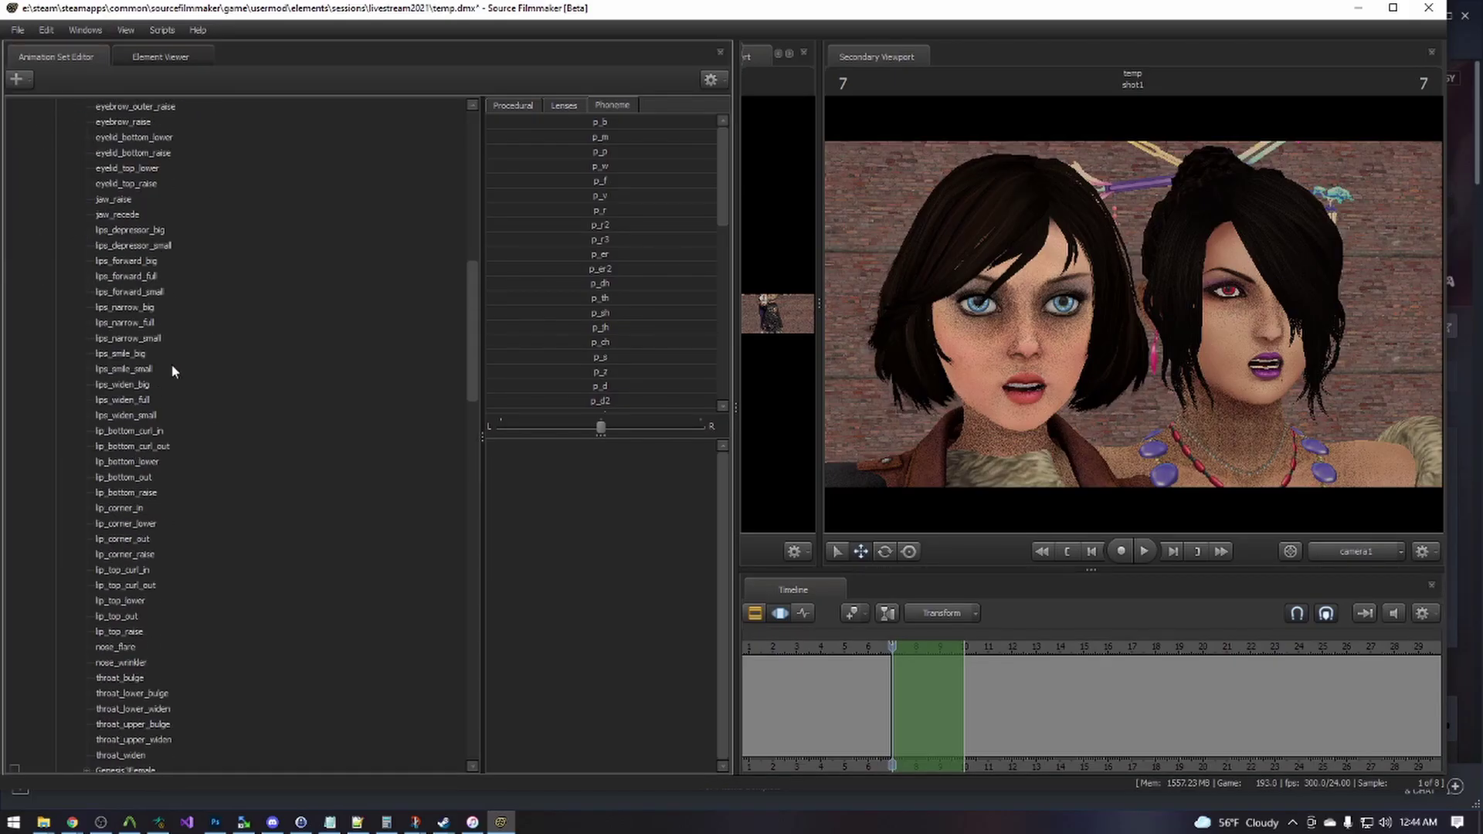
{"action": "left_click", "coordinate": [132, 430]}
{"action": "left_click", "coordinate": [150, 629], "text": "shift"}
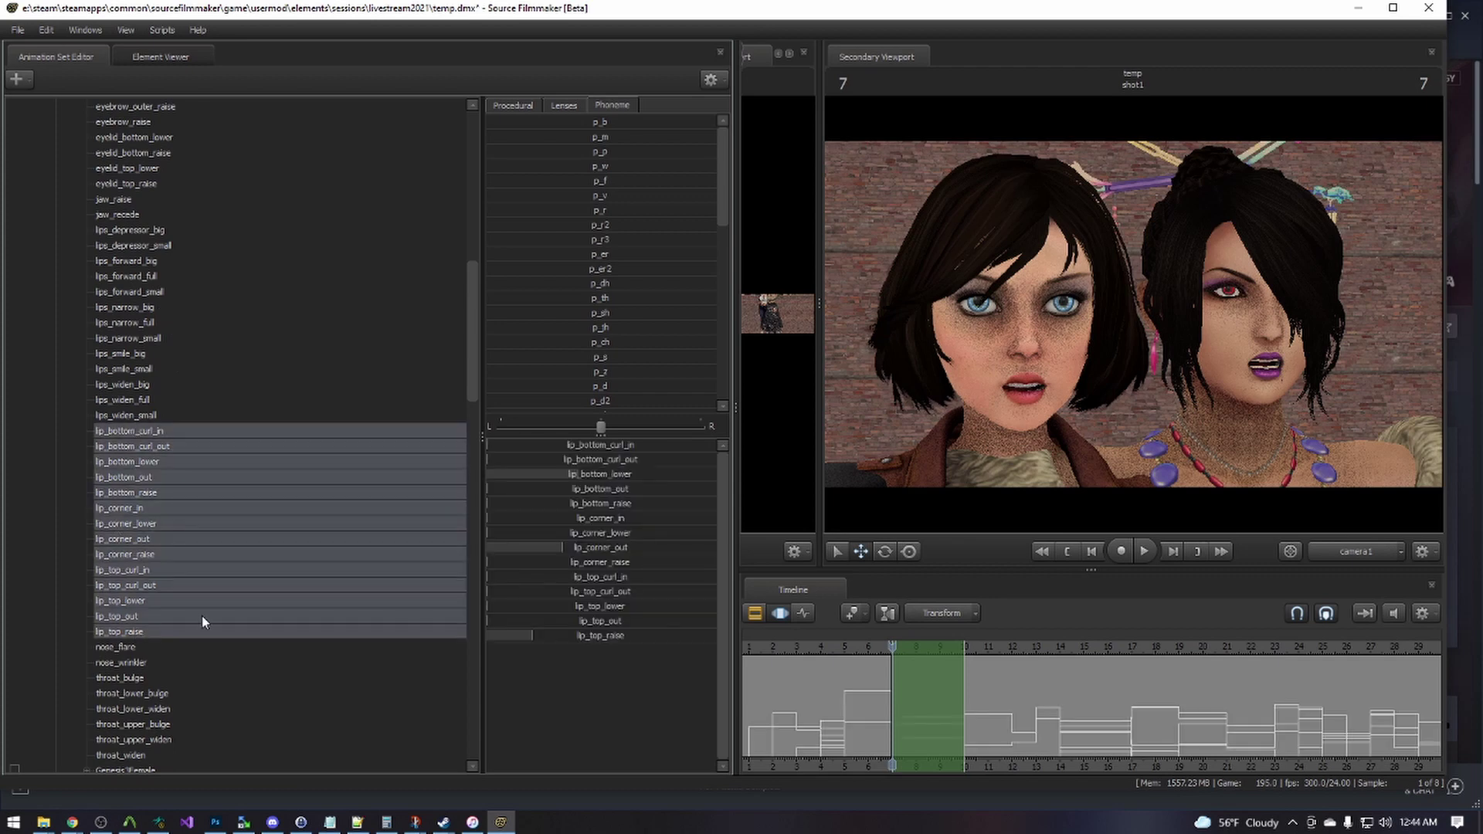
{"action": "left_click_drag", "start_coordinate": [589, 474], "coordinate": [650, 474]}
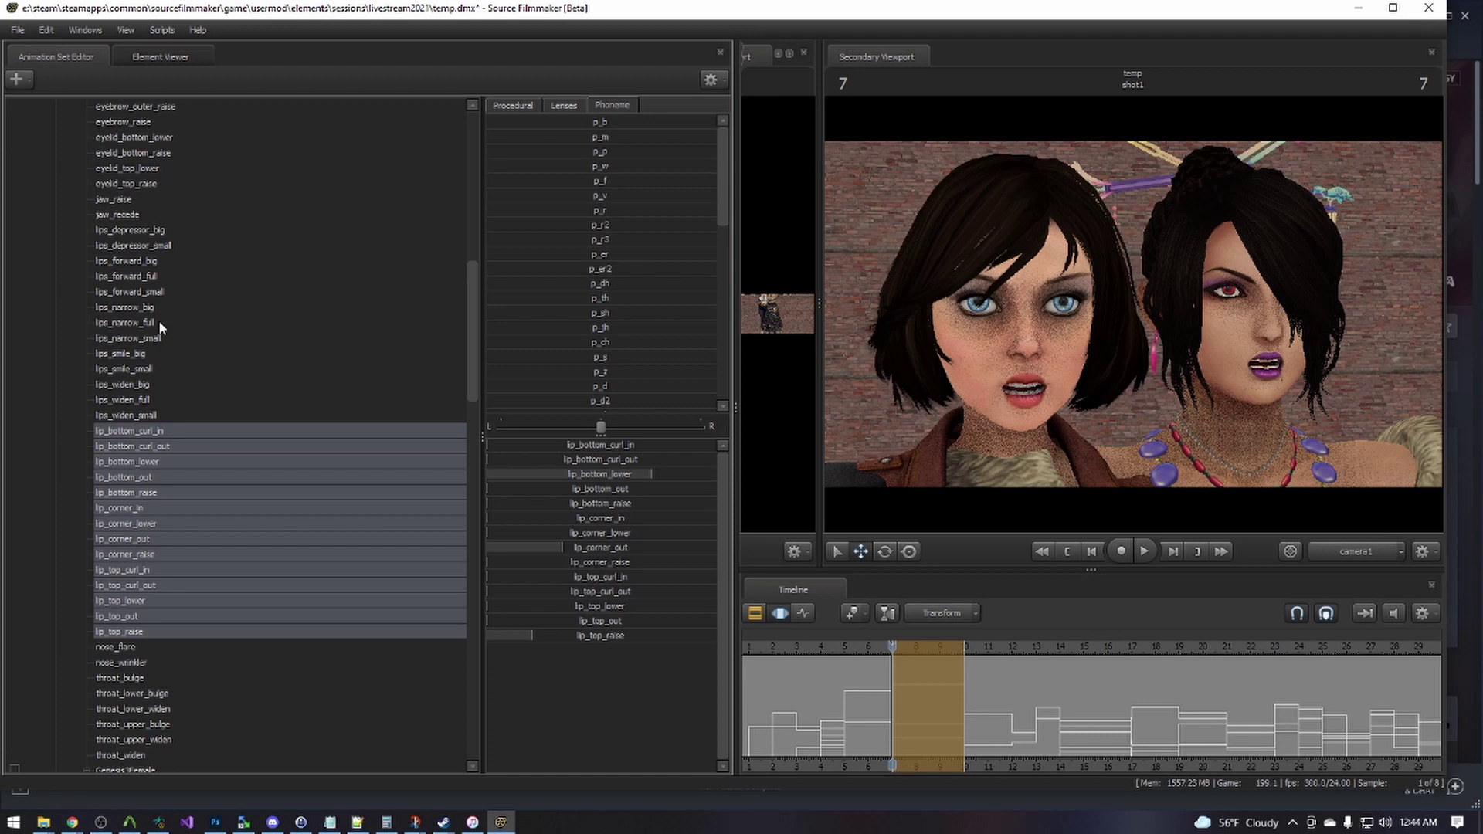
Select elizabeth_curvy_dazv51's Face group and slightly increase jaw_drop over the selected frames.
{"action": "scroll", "coordinate": [128, 363], "scroll_direction": "up", "scroll_amount": 10}
{"action": "scroll", "coordinate": [129, 363], "scroll_direction": "up", "scroll_amount": 5}
{"action": "left_click", "coordinate": [71, 153]}
{"action": "left_click", "coordinate": [91, 153]}
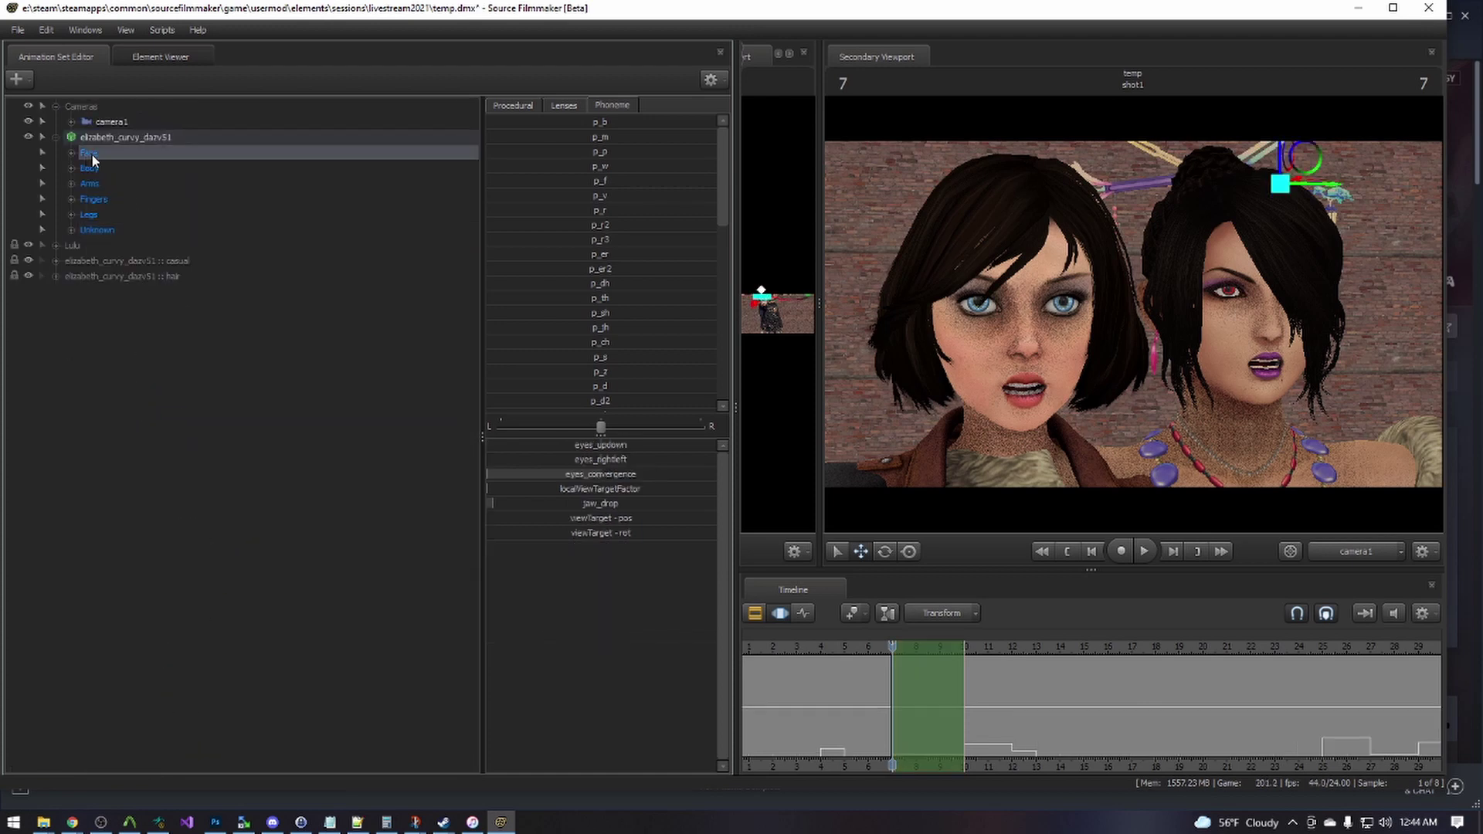
{"action": "left_click_drag", "start_coordinate": [593, 509], "coordinate": [601, 510]}
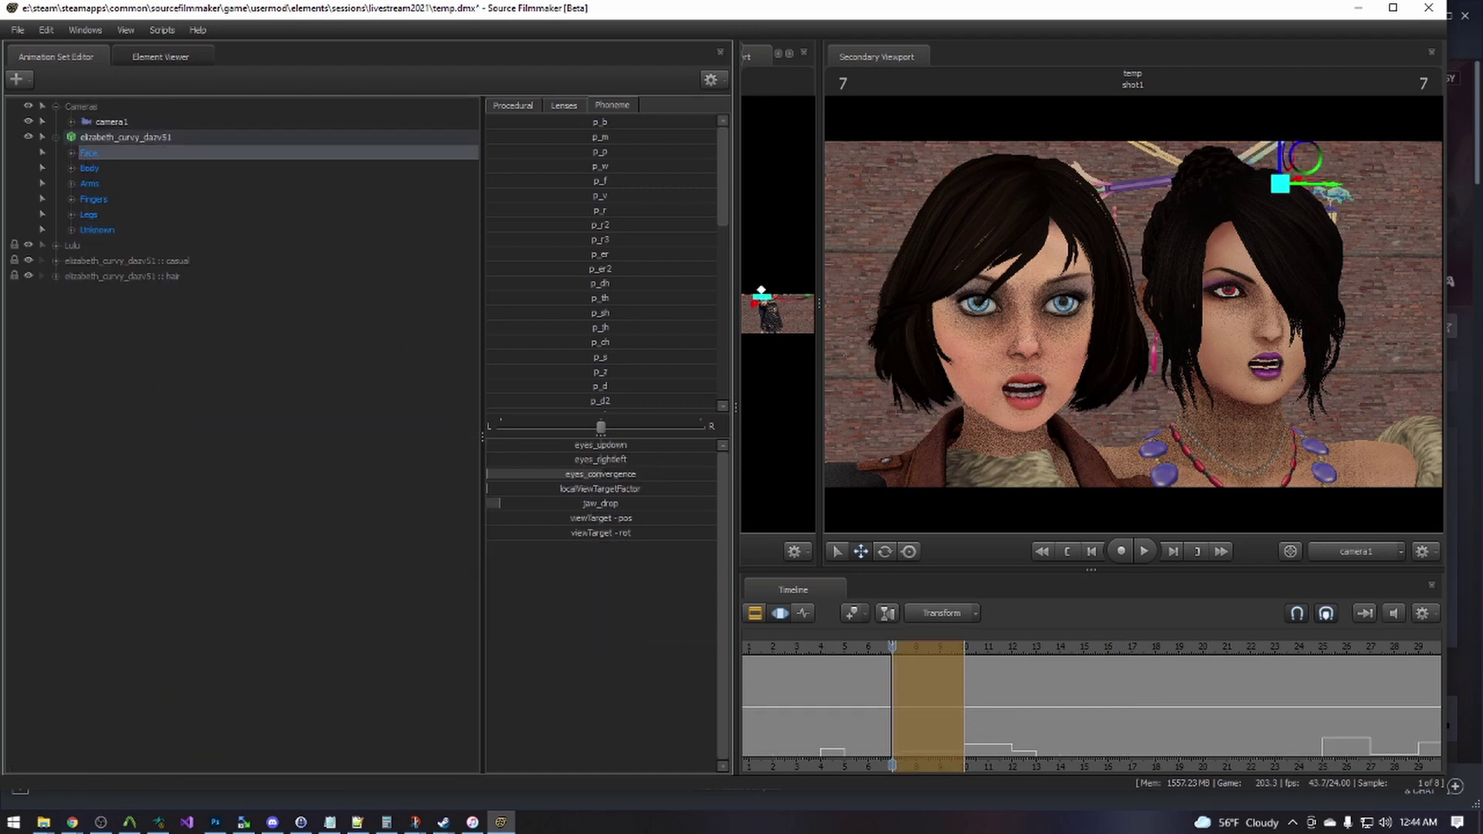
{"action": "left_click", "coordinate": [846, 678]}
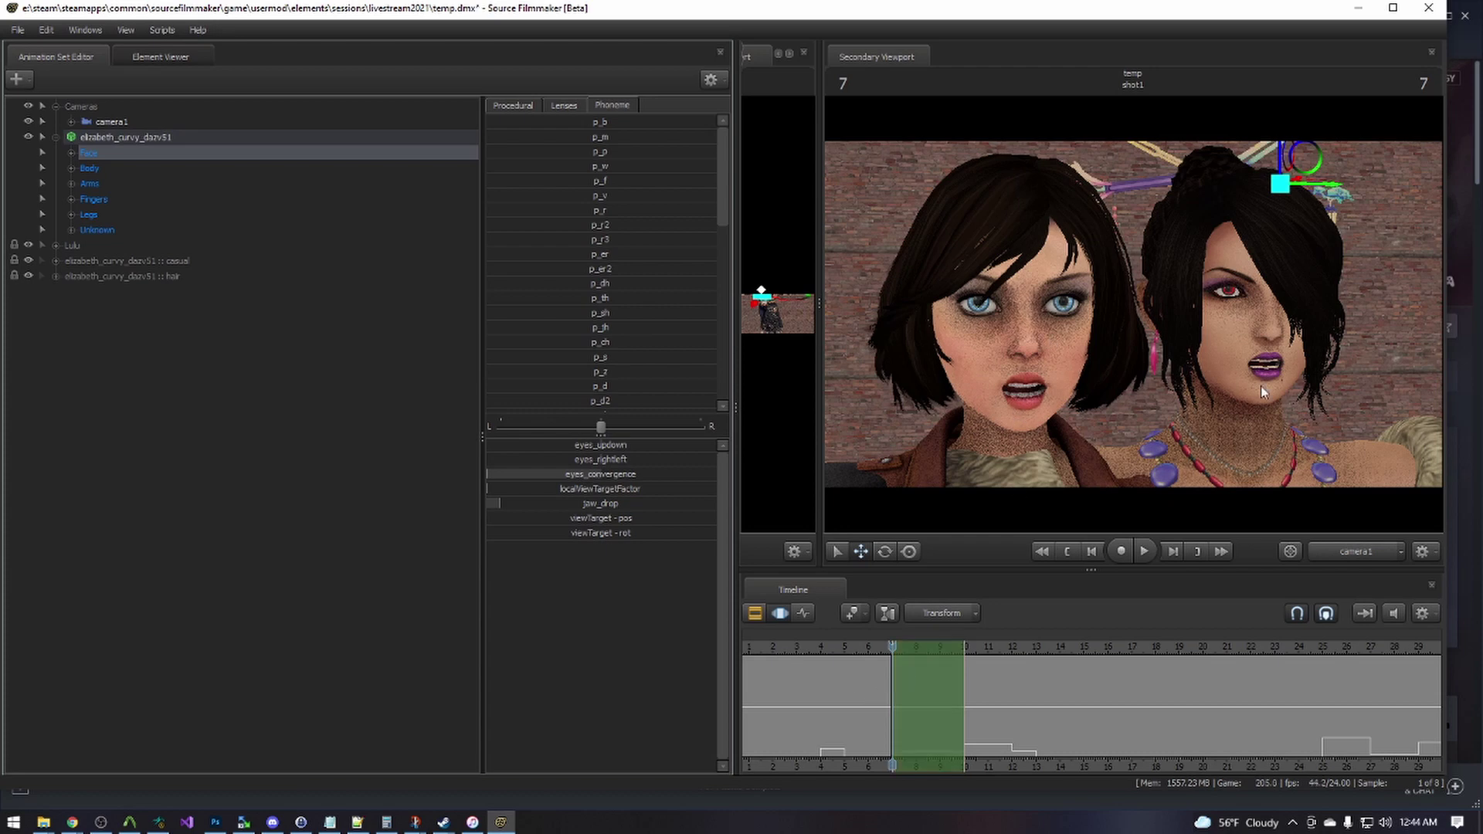
Reopen the flex presetter script on elizabeth_curvy_dazv51.
{"action": "scroll", "coordinate": [950, 679], "scroll_direction": "down", "scroll_amount": 4}
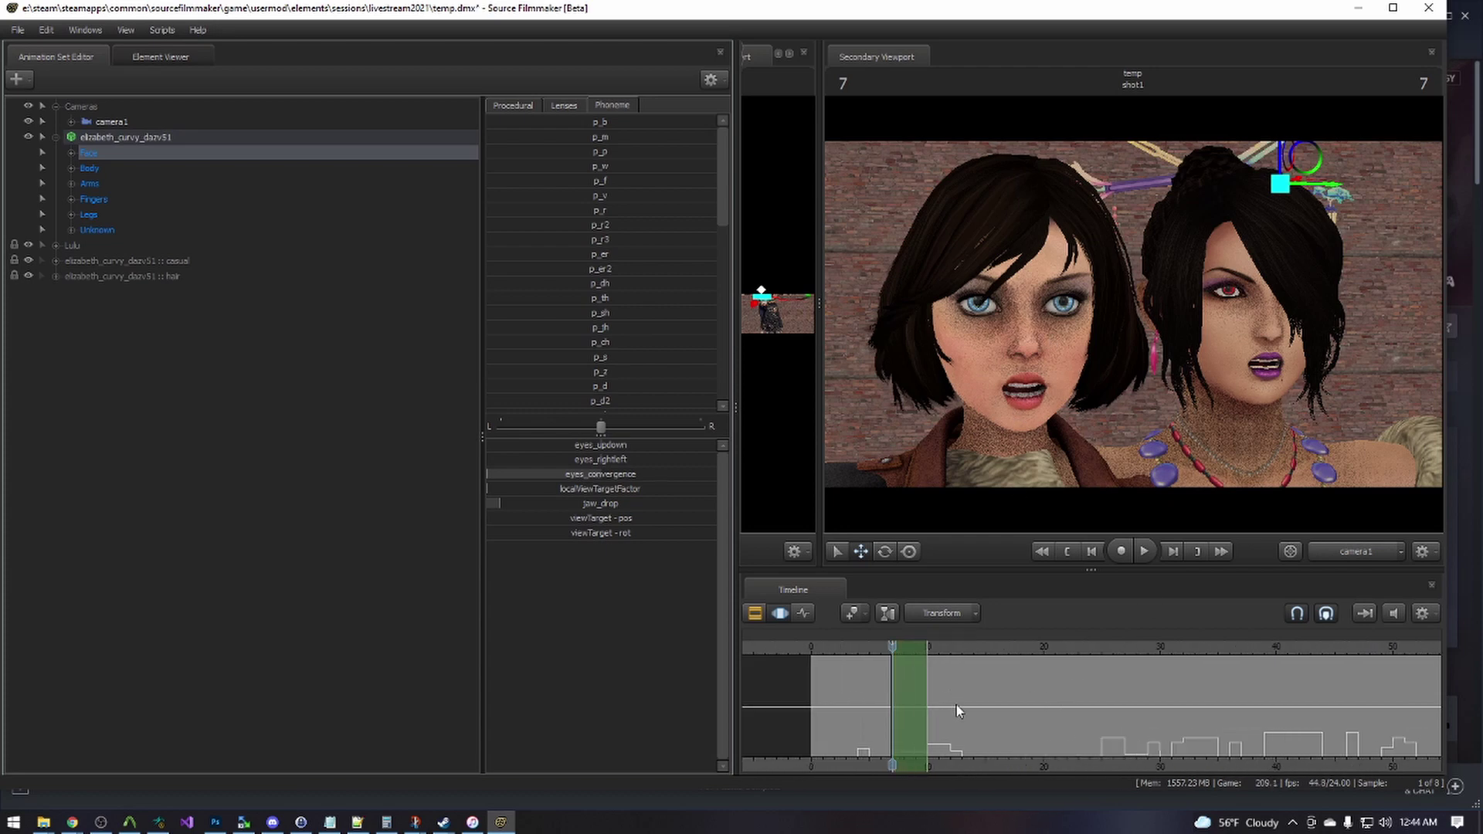
{"action": "left_click", "coordinate": [128, 145]}
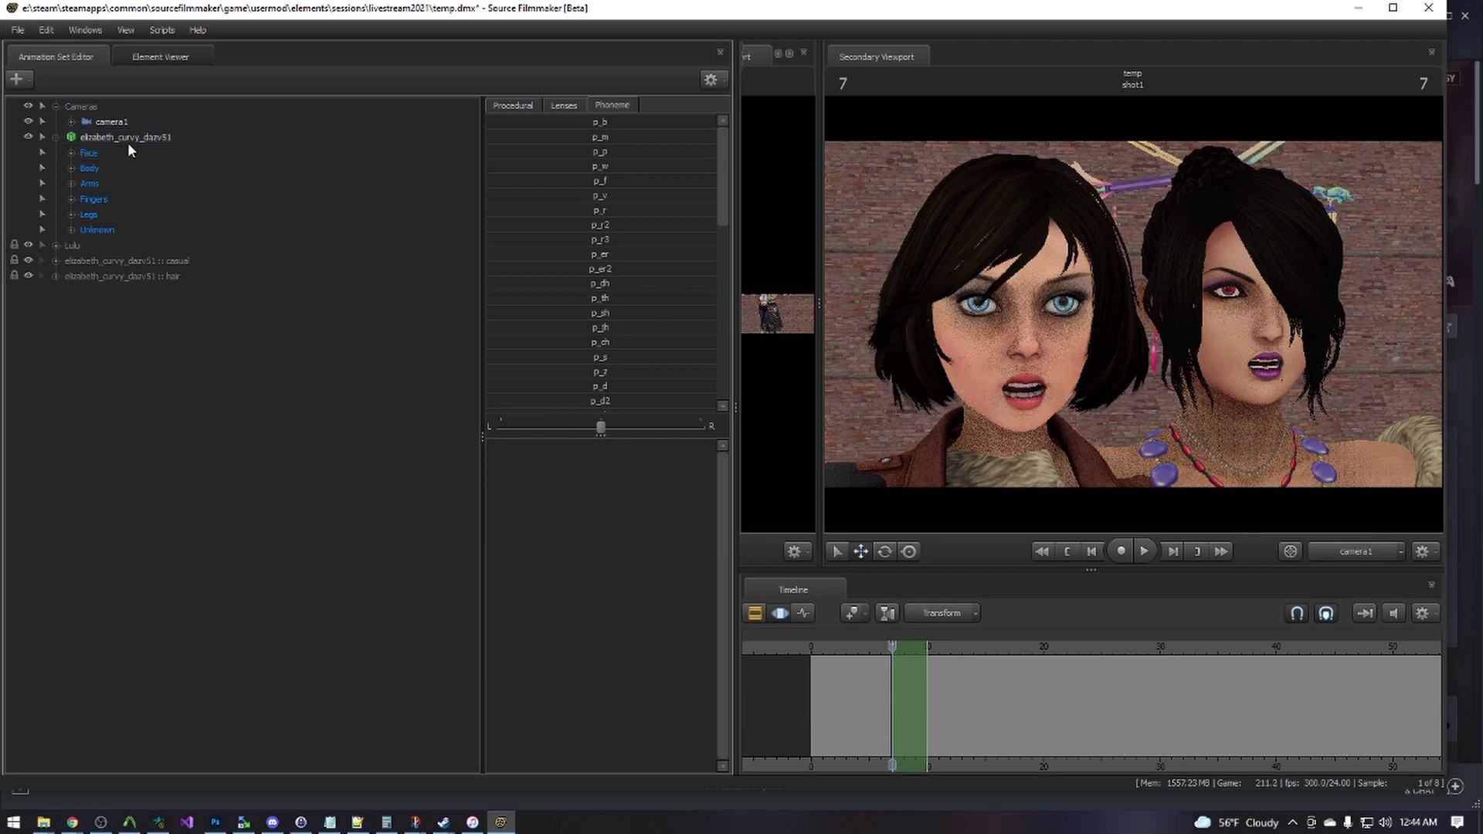
{"action": "right_click", "coordinate": [132, 142]}
{"action": "mouse_move", "coordinate": [192, 321]}
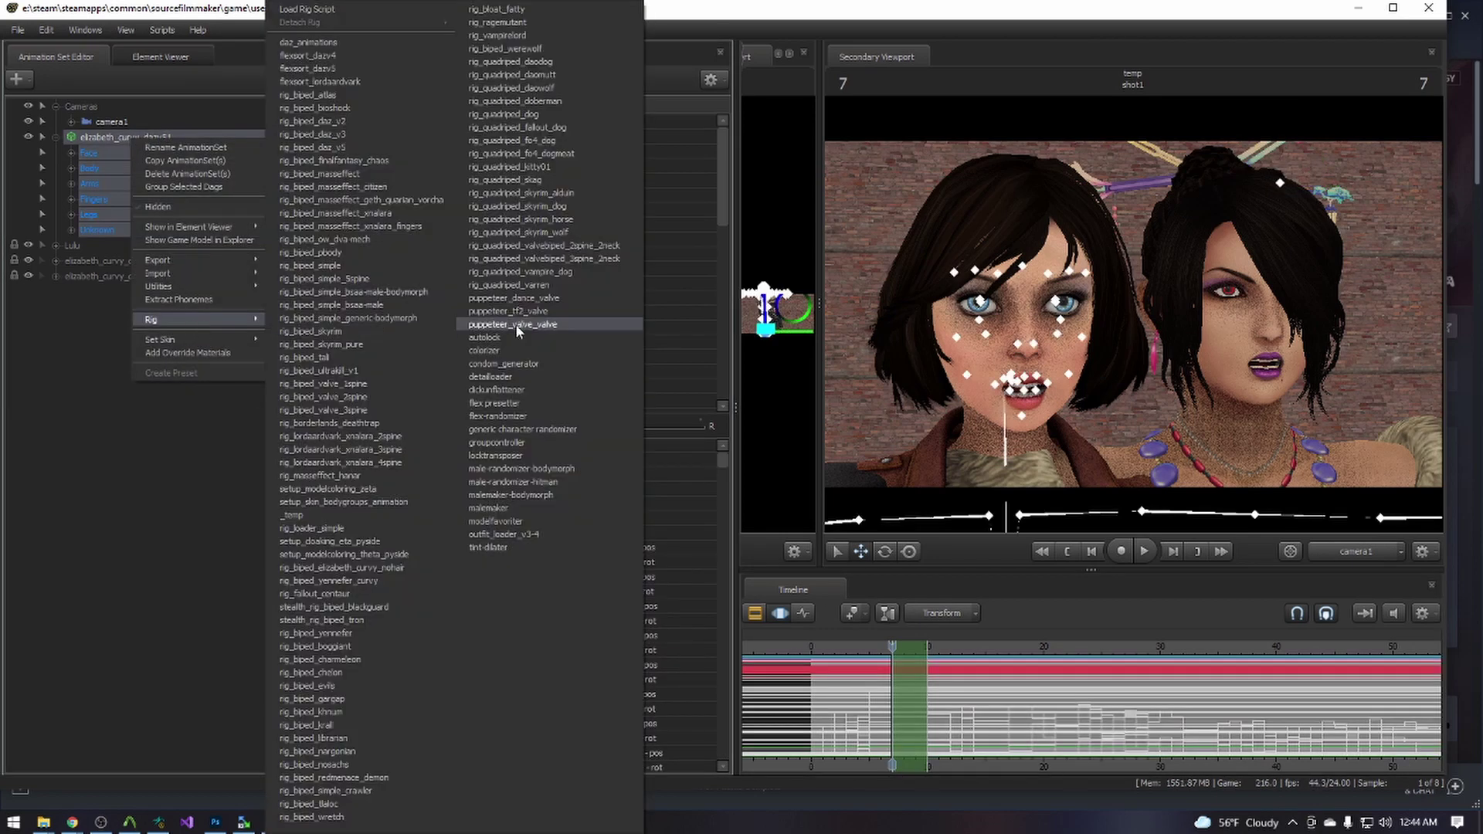
{"action": "left_click", "coordinate": [510, 403]}
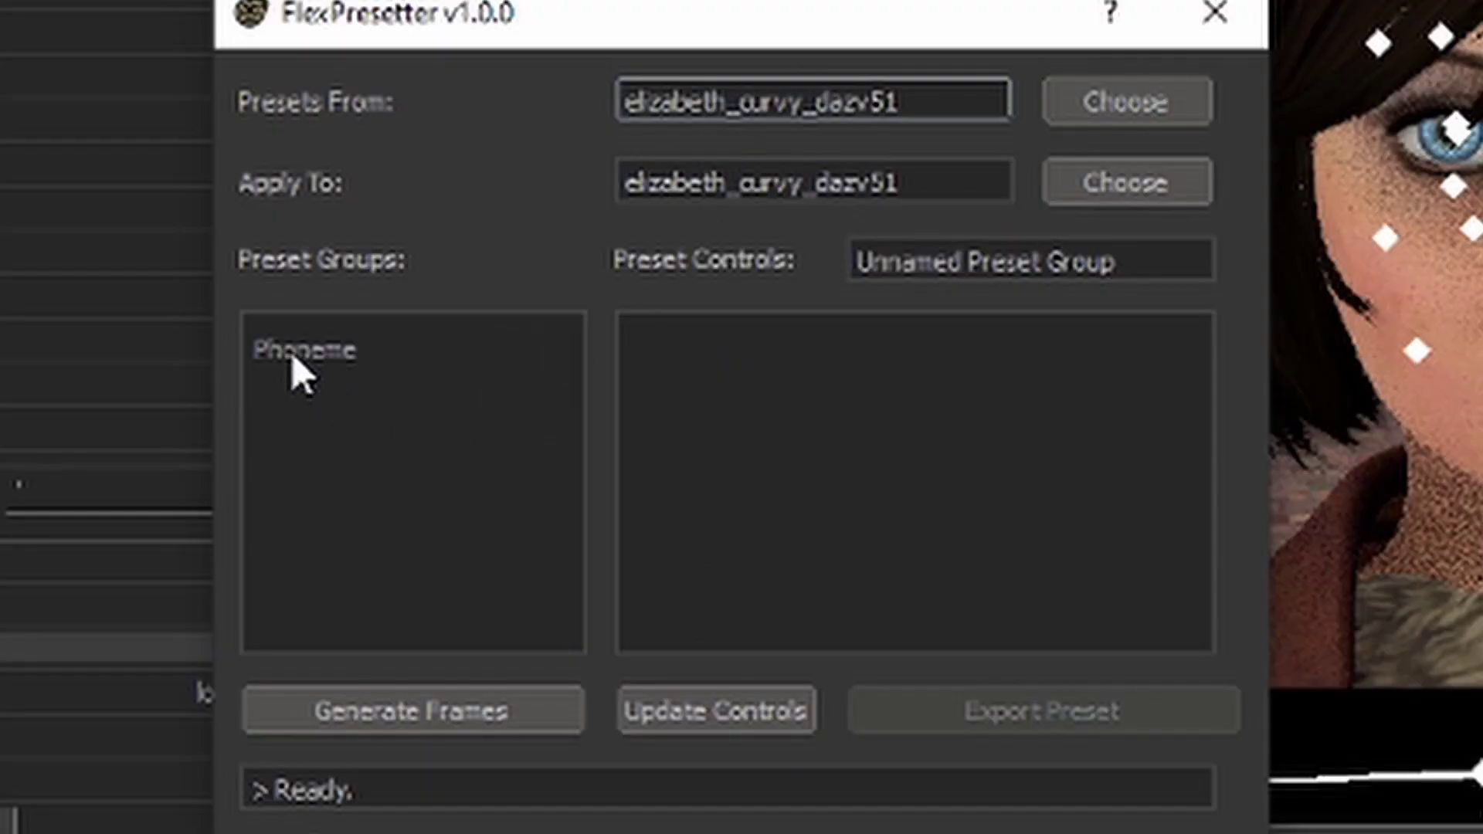
Load the updated controls of elizabeth_curvy_dazv51's Phoneme preset group and inspect the flex values stored under p_r.
{"action": "left_click", "coordinate": [294, 356]}
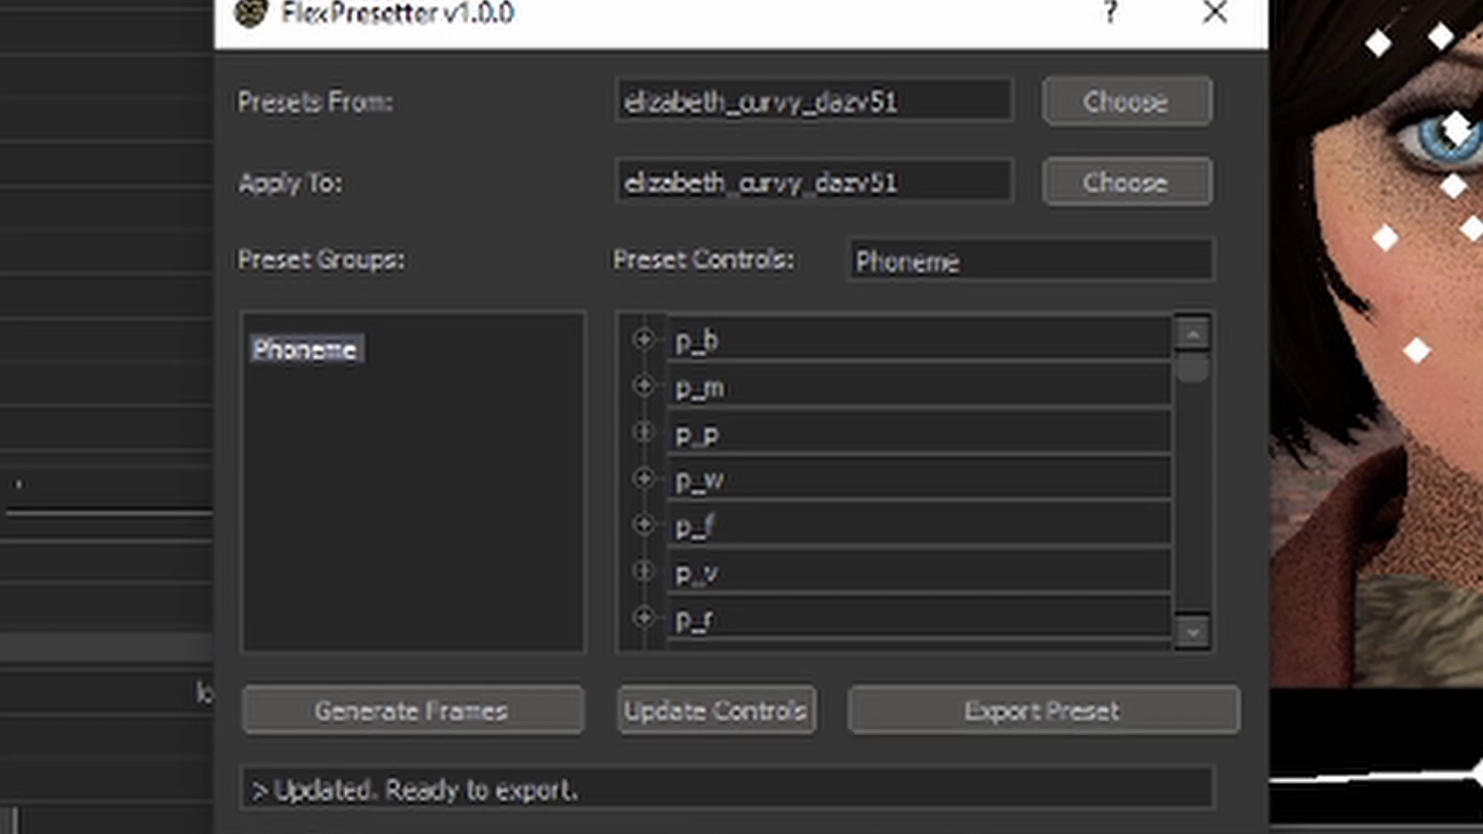
{"action": "scroll", "coordinate": [686, 552], "scroll_direction": "down", "scroll_amount": 1}
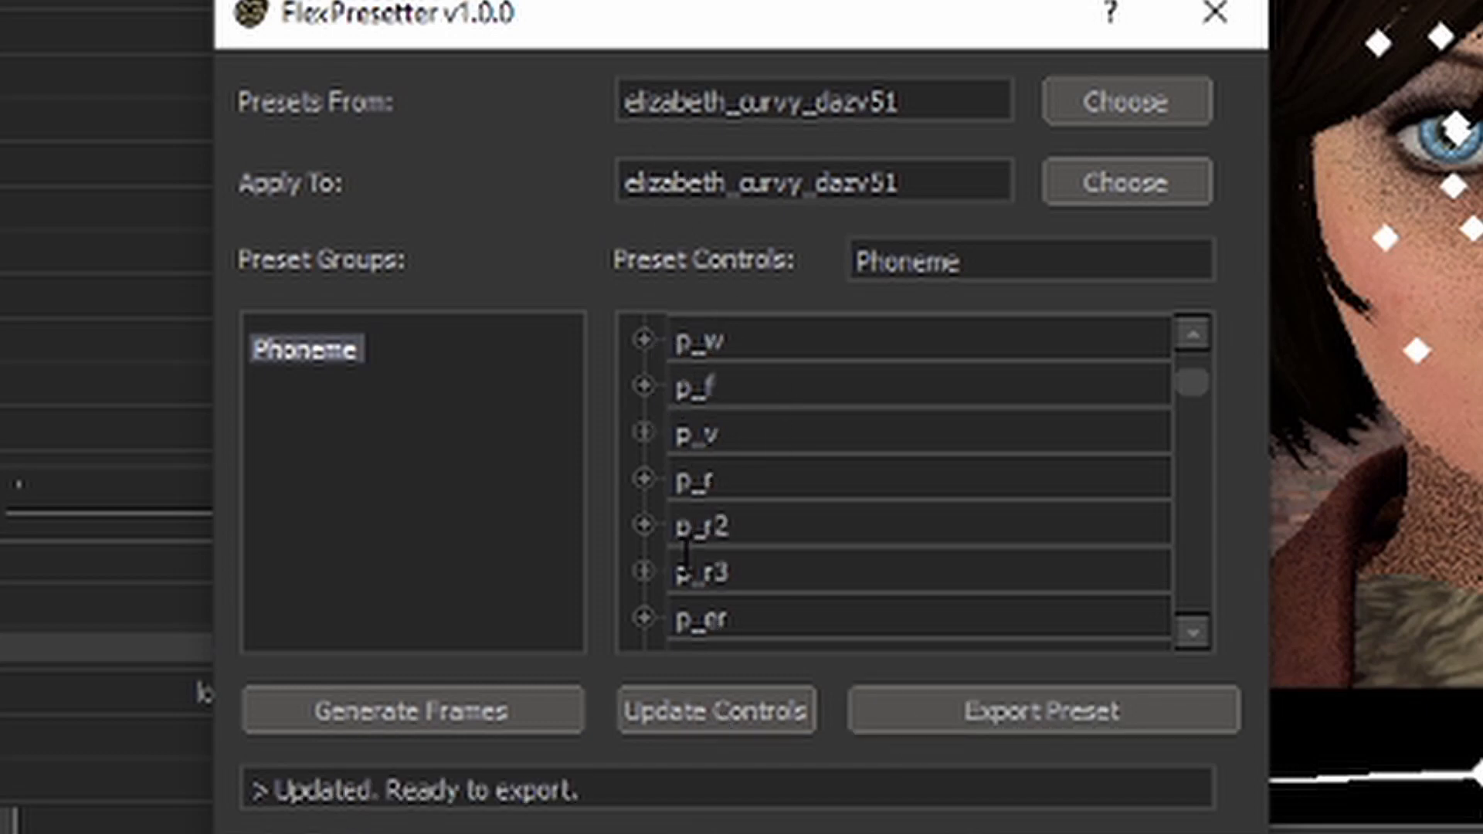
{"action": "left_click", "coordinate": [643, 479]}
{"action": "scroll", "coordinate": [917, 522], "scroll_direction": "down", "scroll_amount": 1}
{"action": "scroll", "coordinate": [924, 525], "scroll_direction": "up", "scroll_amount": 1}
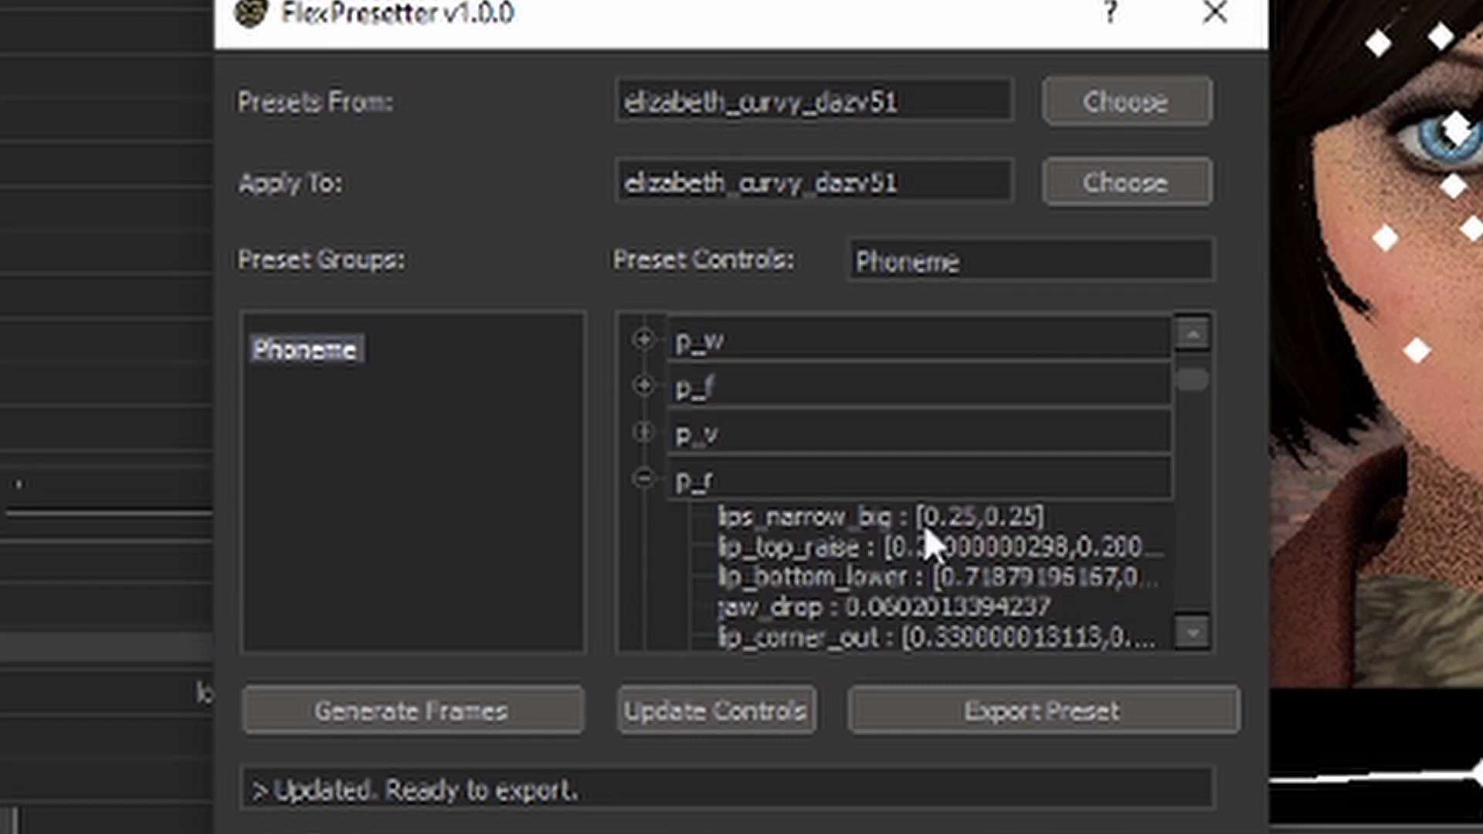
{"action": "scroll", "coordinate": [975, 493], "scroll_direction": "down", "scroll_amount": 1}
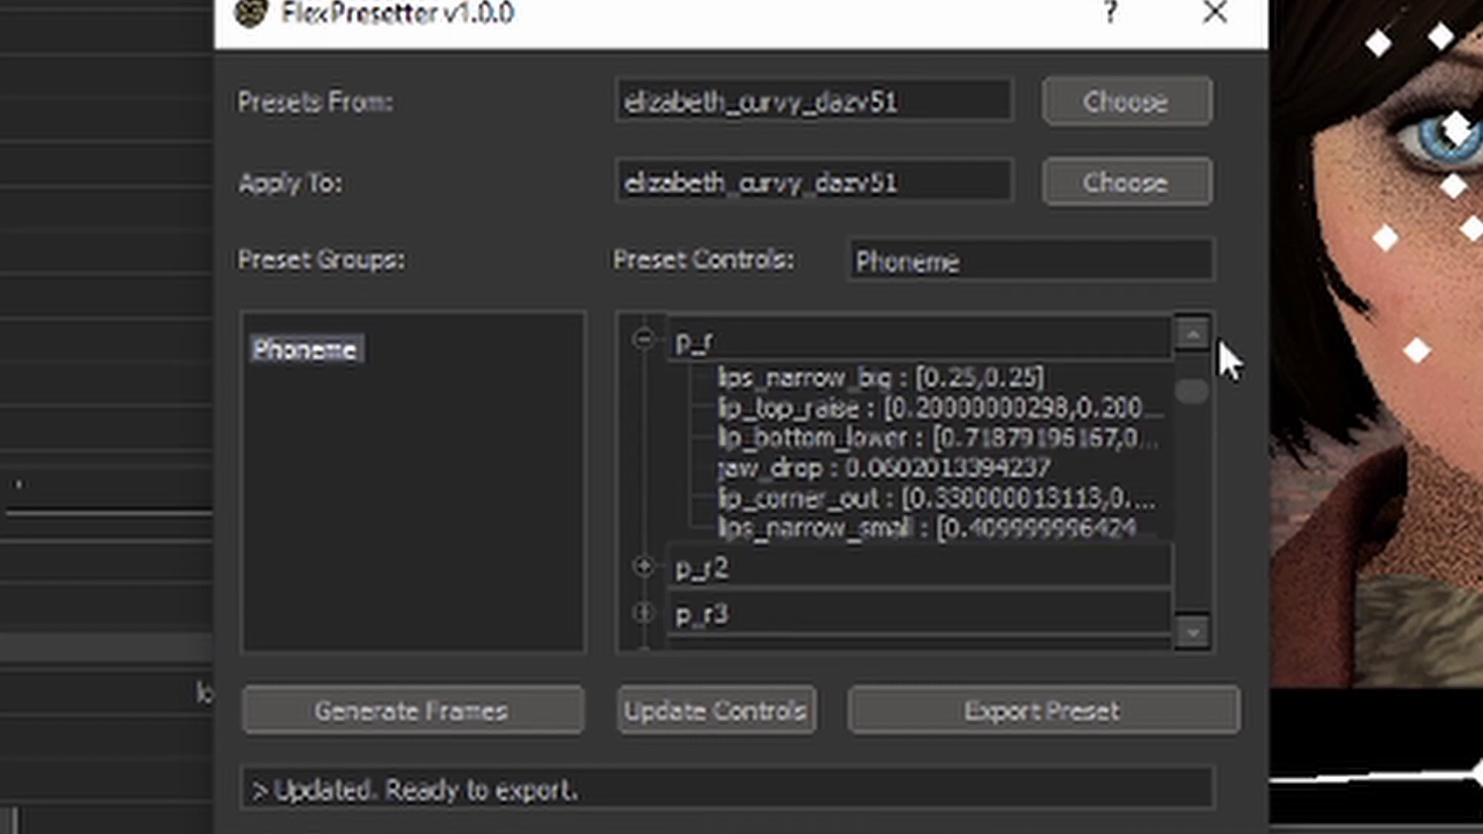
{"action": "left_click", "coordinate": [651, 344]}
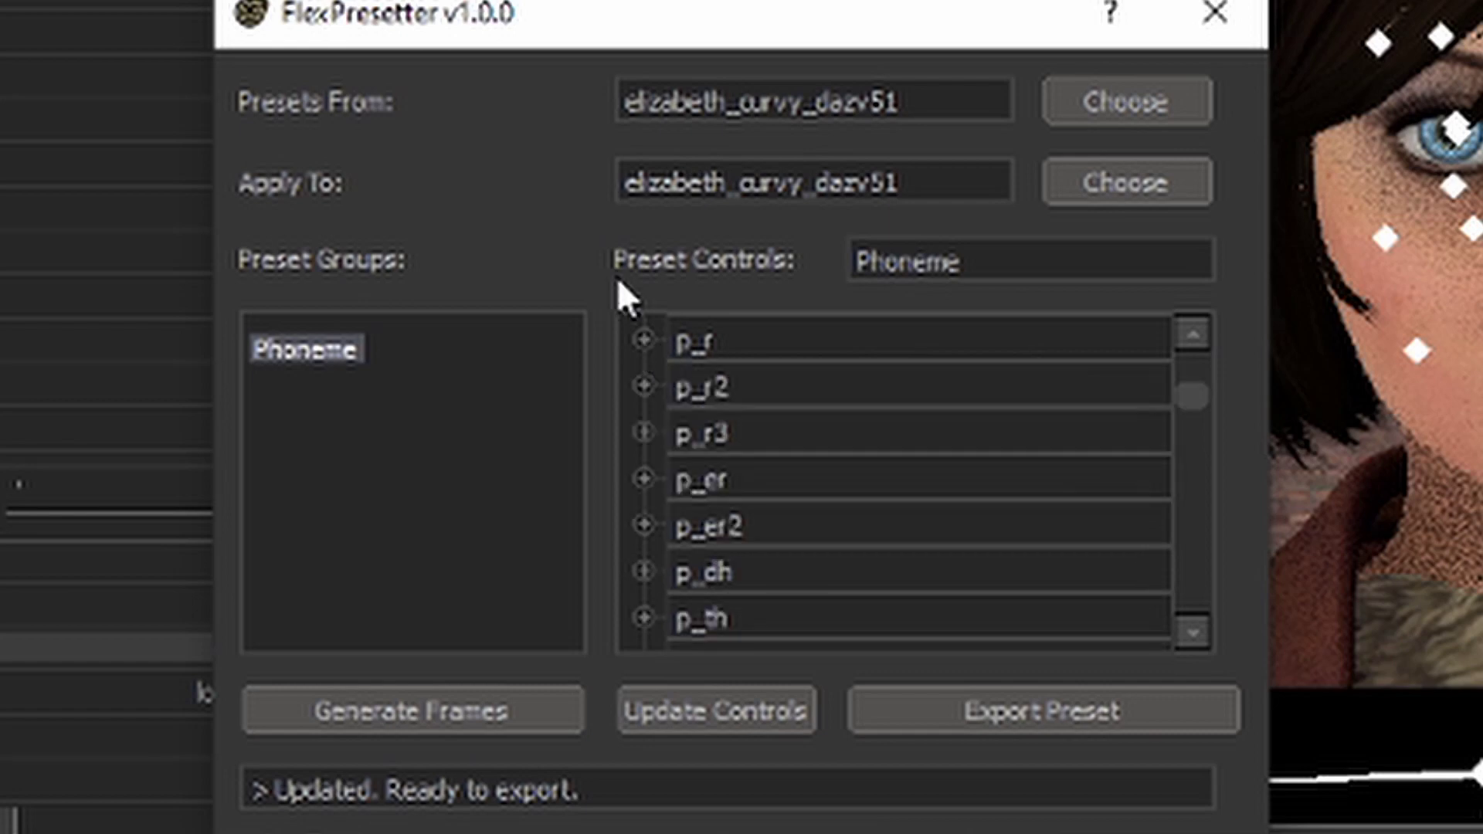
Export the Phoneme presets, close FlexPresetter and collapse elizabeth_curvy_dazv51 in the animation set list.
{"action": "left_click_drag", "start_coordinate": [1174, 391], "coordinate": [1201, 346]}
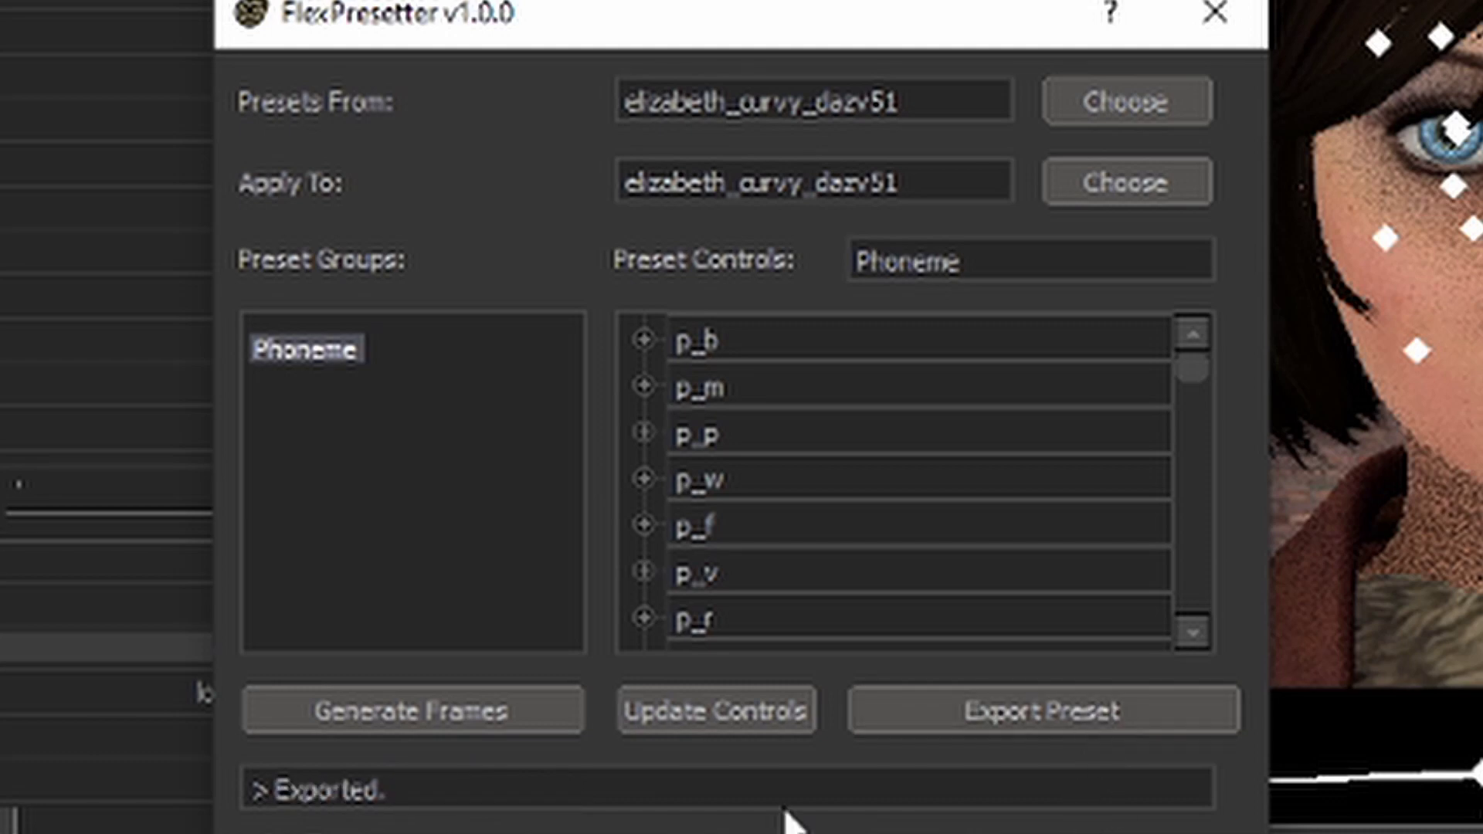
{"action": "left_click", "coordinate": [1215, 13]}
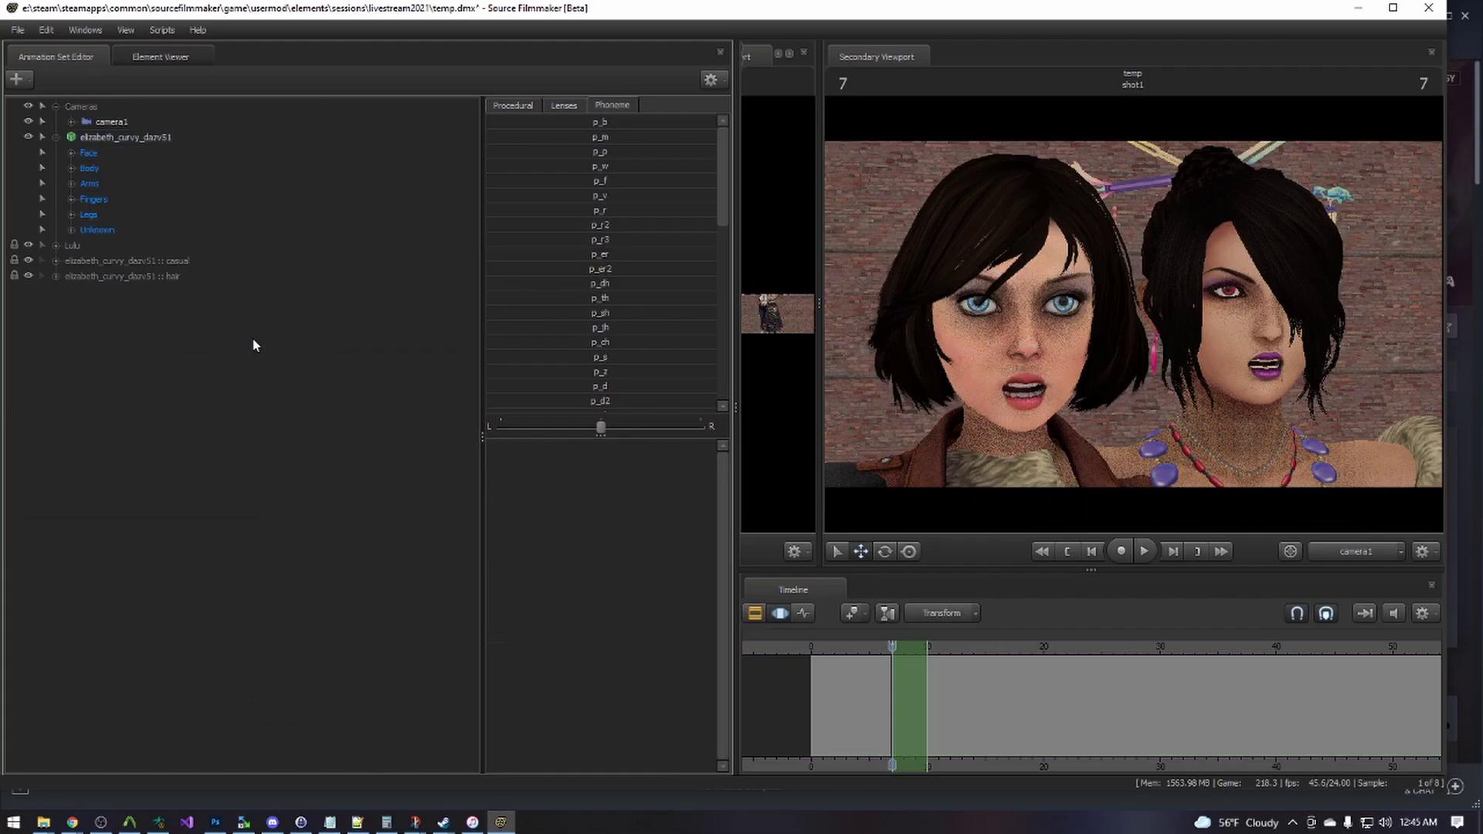
{"action": "left_click", "coordinate": [42, 136]}
Create a new session named thisisanewsession without saving the changes to the temp session.
{"action": "left_click", "coordinate": [19, 31]}
{"action": "left_click", "coordinate": [32, 47]}
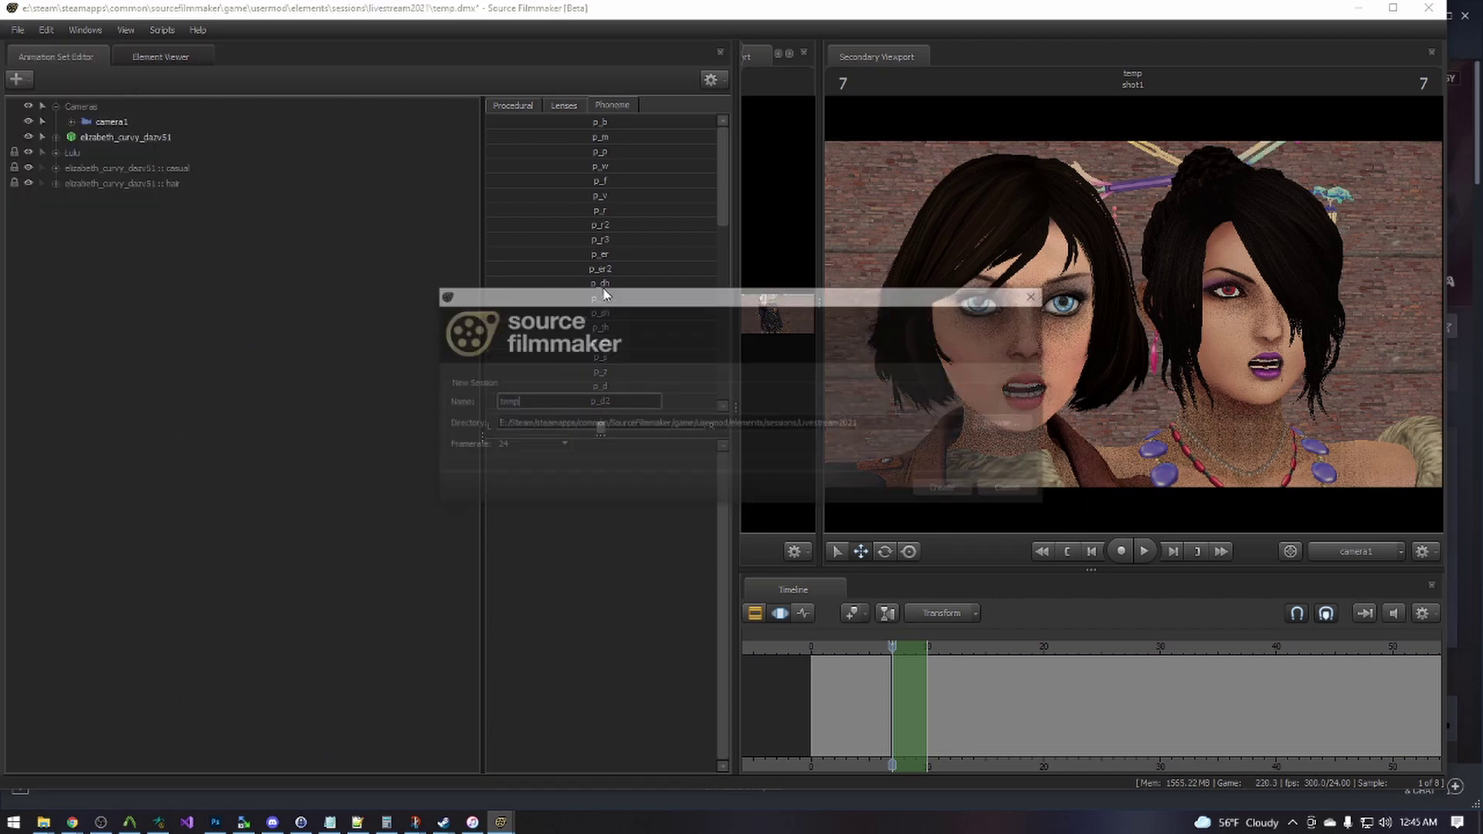
{"action": "type", "text": "thisisan"}
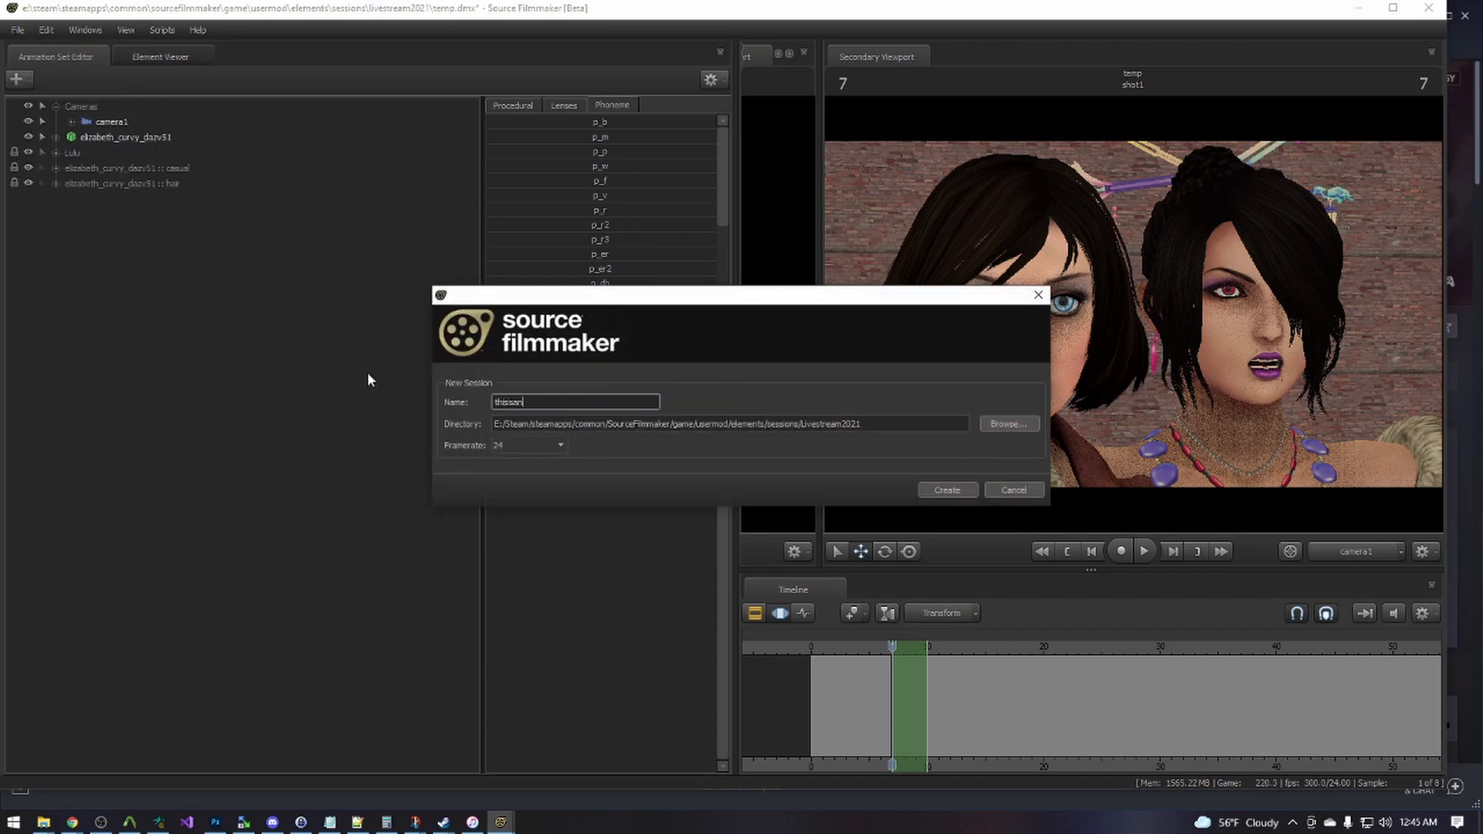
{"action": "type", "text": "ewsession"}
{"action": "left_click", "coordinate": [958, 490]}
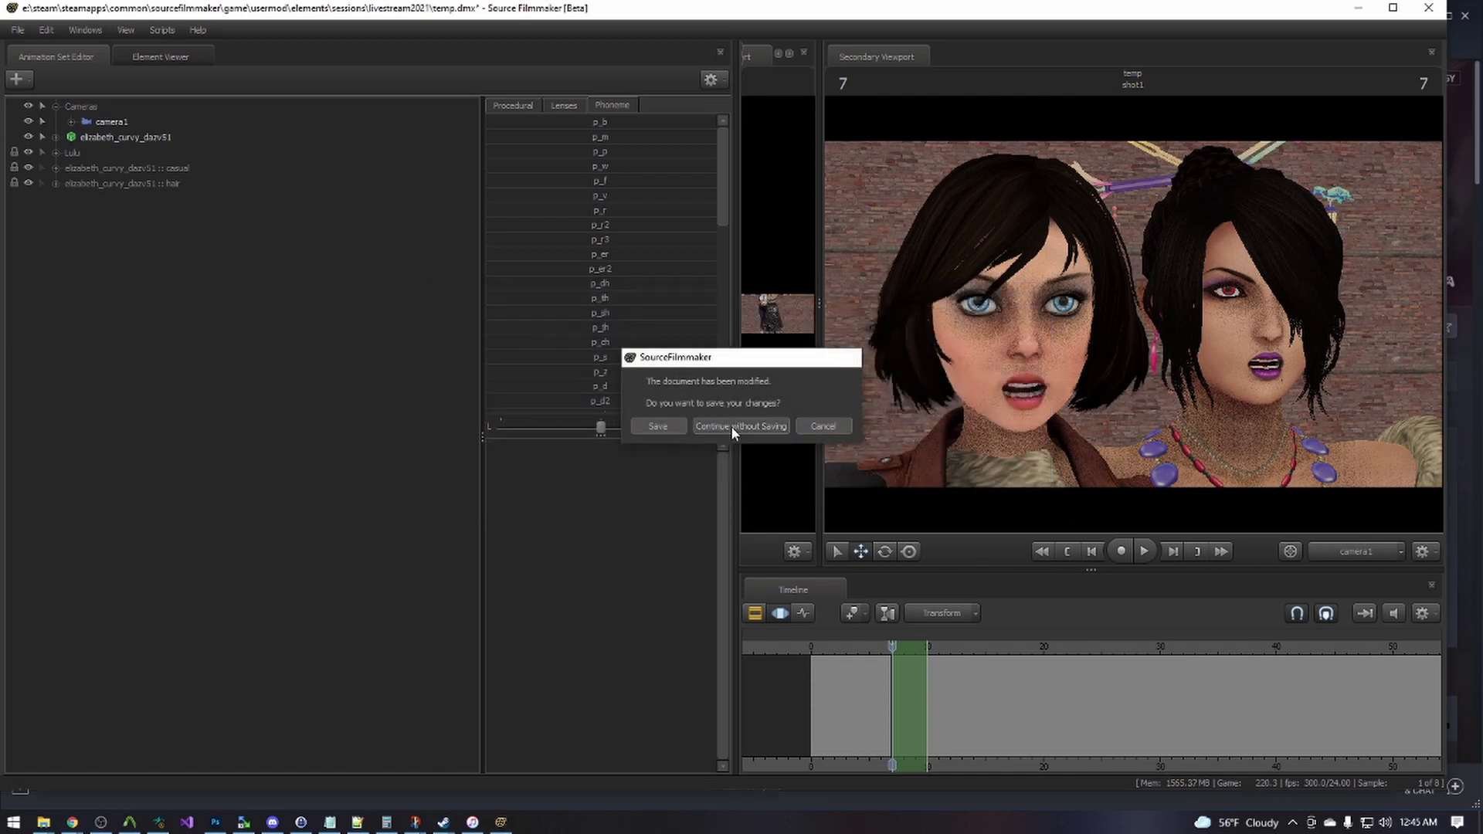
{"action": "left_click", "coordinate": [730, 425]}
Create a camera in the new session and an animation set for camera1.
{"action": "left_click", "coordinate": [17, 79]}
{"action": "left_click", "coordinate": [317, 394]}
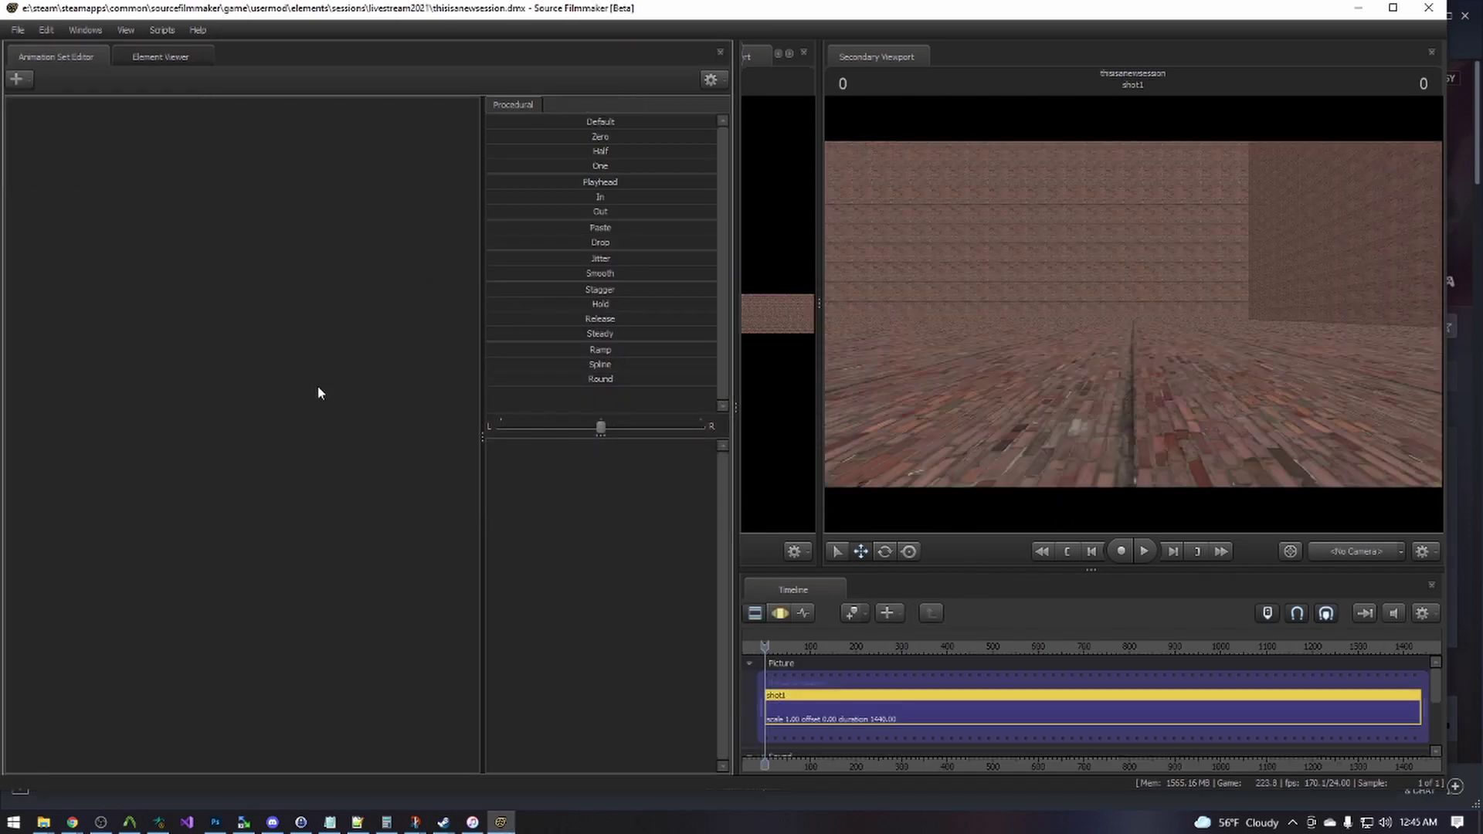
{"action": "left_click", "coordinate": [1422, 551]}
{"action": "mouse_move", "coordinate": [1347, 609]}
{"action": "left_click", "coordinate": [1285, 609]}
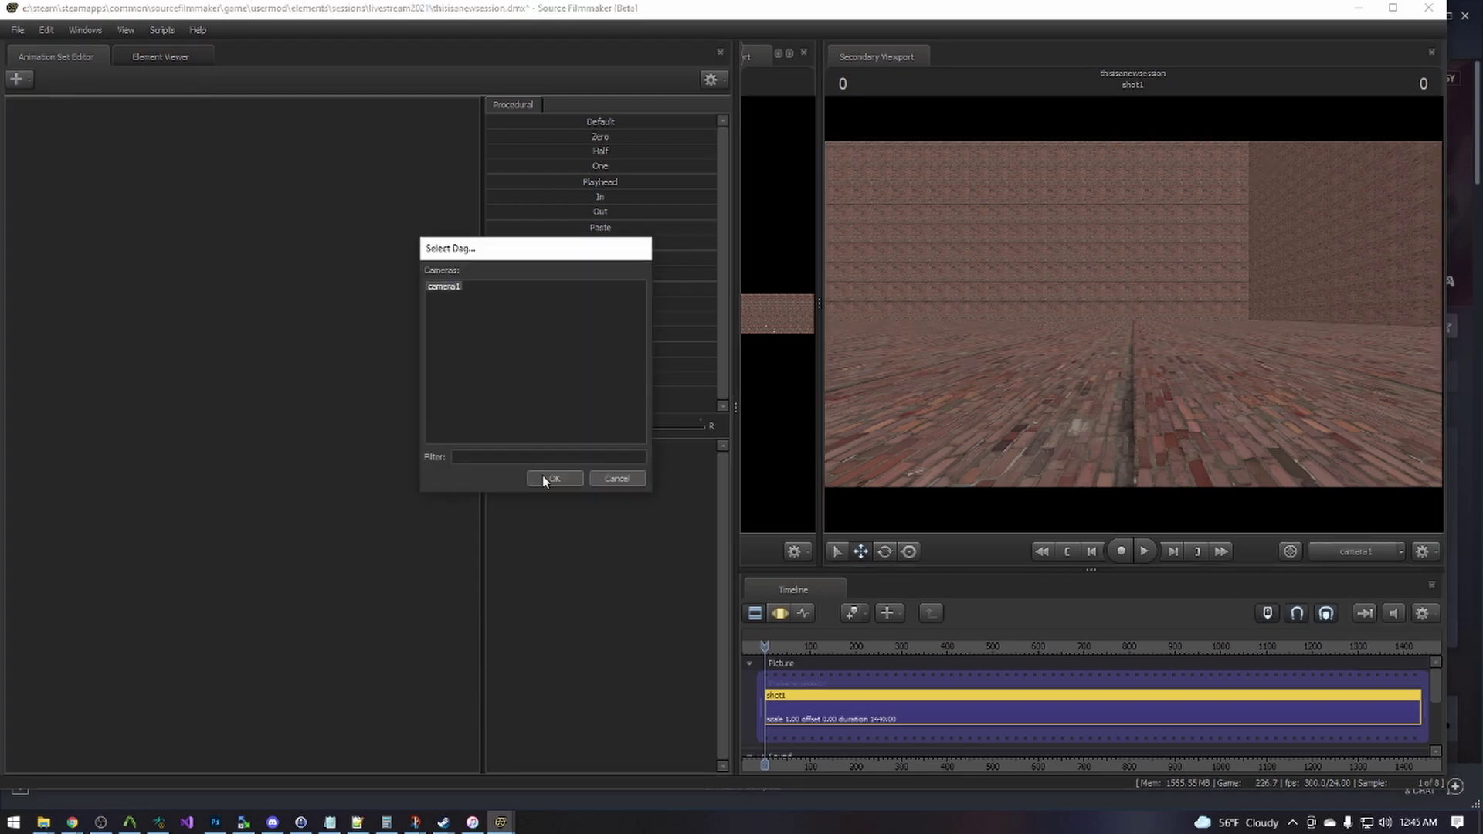
{"action": "left_click", "coordinate": [545, 480]}
Add an animation set for the elizabeth_curvy_dazv51 model to the new session.
{"action": "left_click", "coordinate": [162, 30]}
{"action": "left_click", "coordinate": [660, 358]}
{"action": "left_click", "coordinate": [675, 412]}
{"action": "double_click", "coordinate": [741, 425]}
{"action": "left_click", "coordinate": [821, 262]}
Switch to the Motion Editor, frame the model's face through camera1 and select elizabeth_curvy_dazv51.
{"action": "left_click", "coordinate": [779, 613]}
{"action": "mouse_move", "coordinate": [1090, 347]}
{"action": "left_mouse_down"}
{"action": "mouse_move", "coordinate": [1132, 313]}
{"action": "mouse_move", "coordinate": [1119, 301]}
{"action": "left_mouse_up"}
{"action": "left_click", "coordinate": [329, 236]}
{"action": "left_click", "coordinate": [124, 137]}
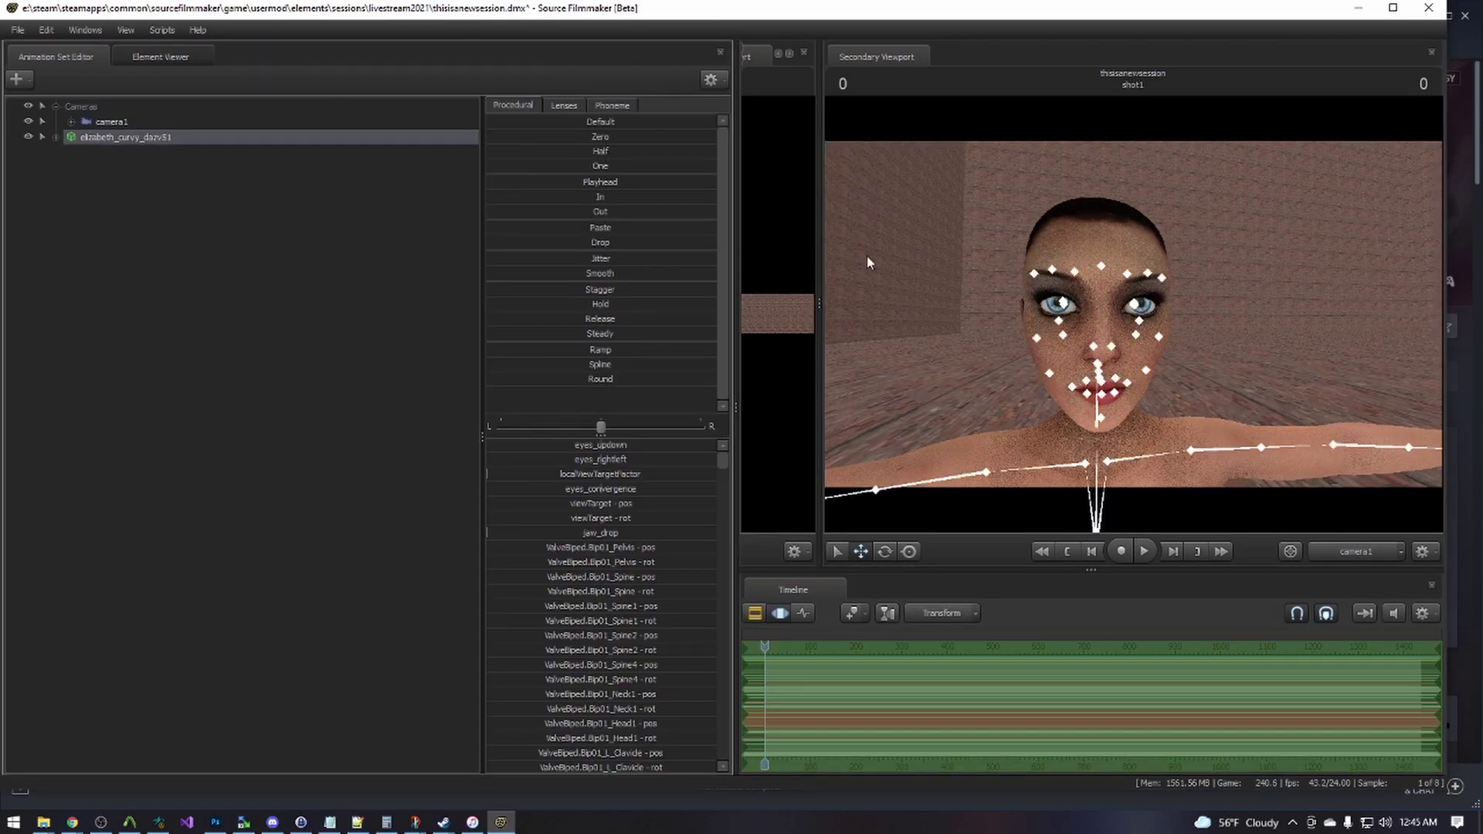
Select all flex controls in elizabeth_curvy_dazv51's Unknown group, from the first one through throat_widen.
{"action": "left_click", "coordinate": [54, 137]}
{"action": "left_click", "coordinate": [71, 230]}
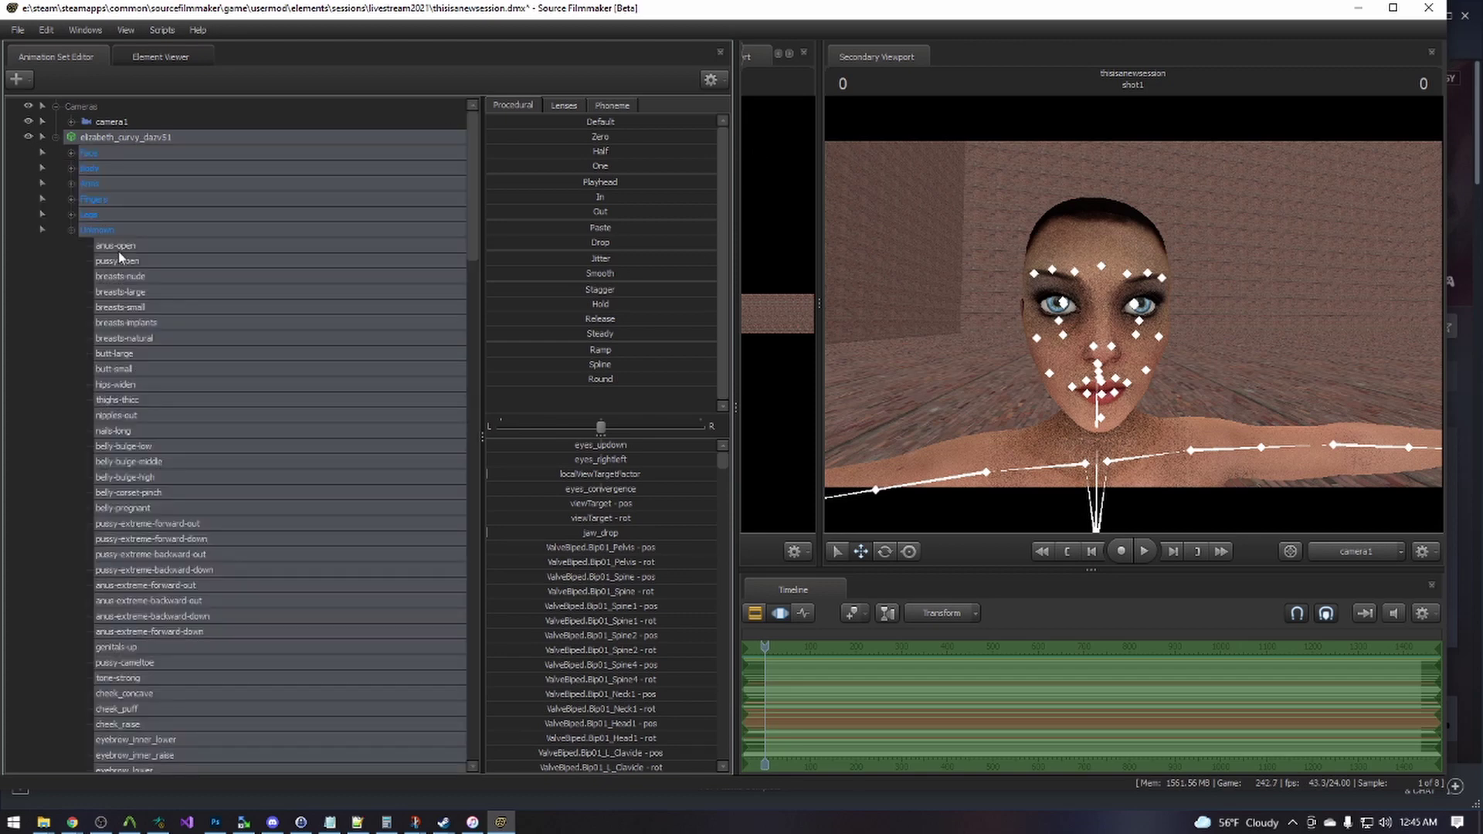
{"action": "left_click", "coordinate": [118, 248]}
{"action": "scroll", "coordinate": [130, 489], "scroll_direction": "down", "scroll_amount": 20}
{"action": "left_click", "coordinate": [135, 479], "text": "shift"}
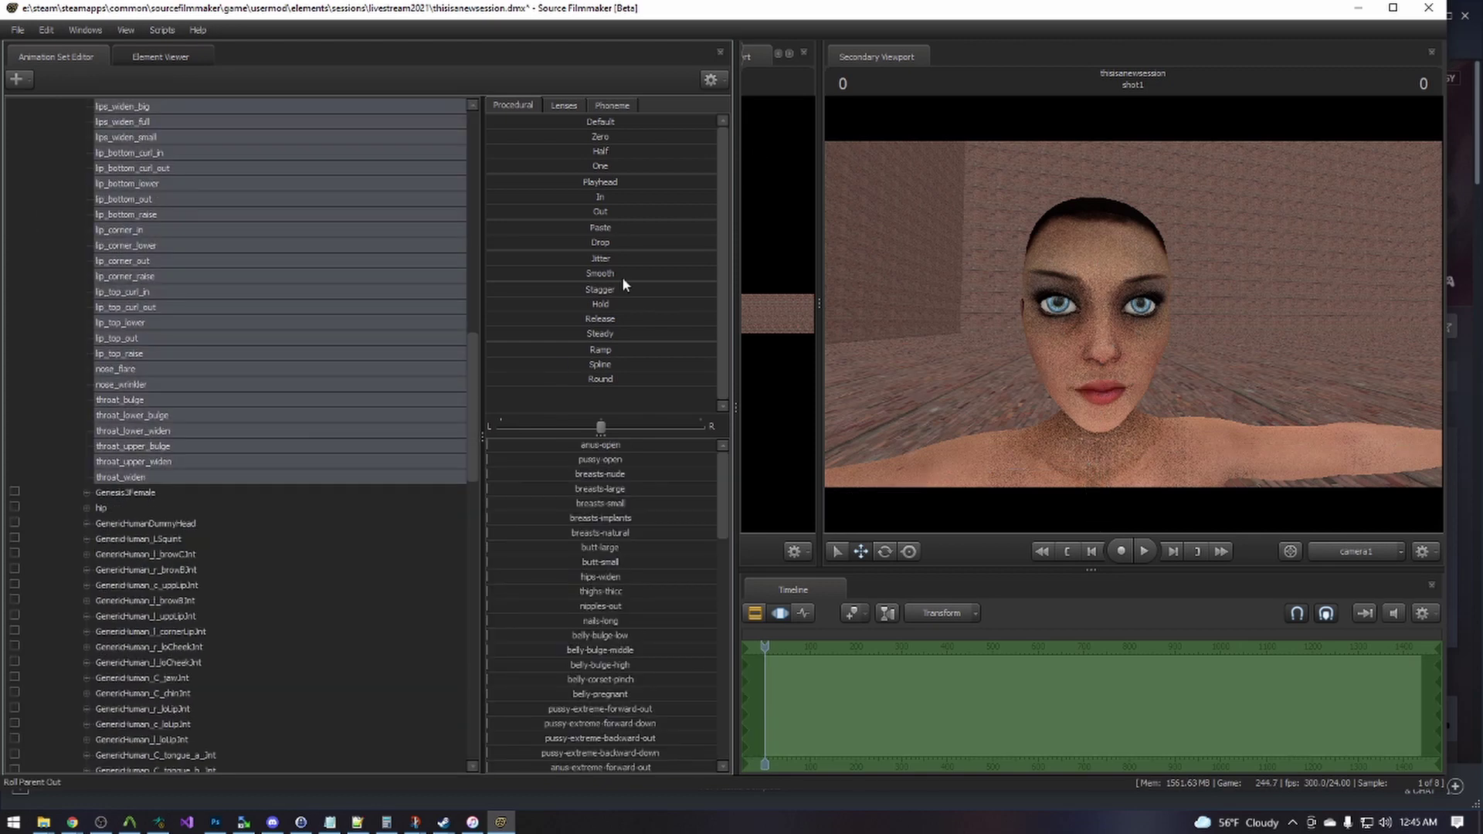
Preview the exported Phoneme presets on the selected flexes, including p_m, p_w and p_r2.
{"action": "left_click", "coordinate": [609, 107]}
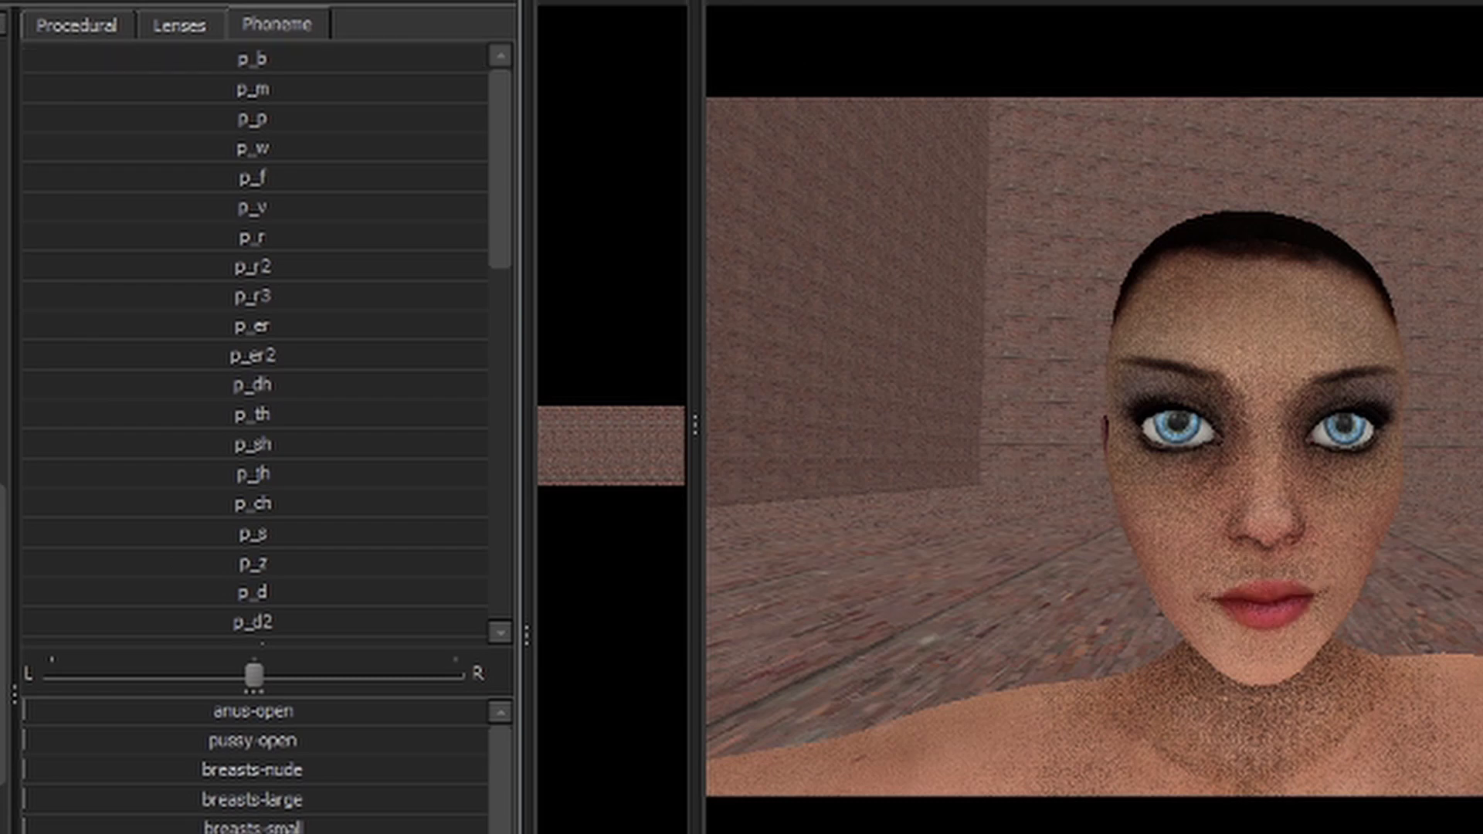
{"action": "left_click", "coordinate": [236, 88]}
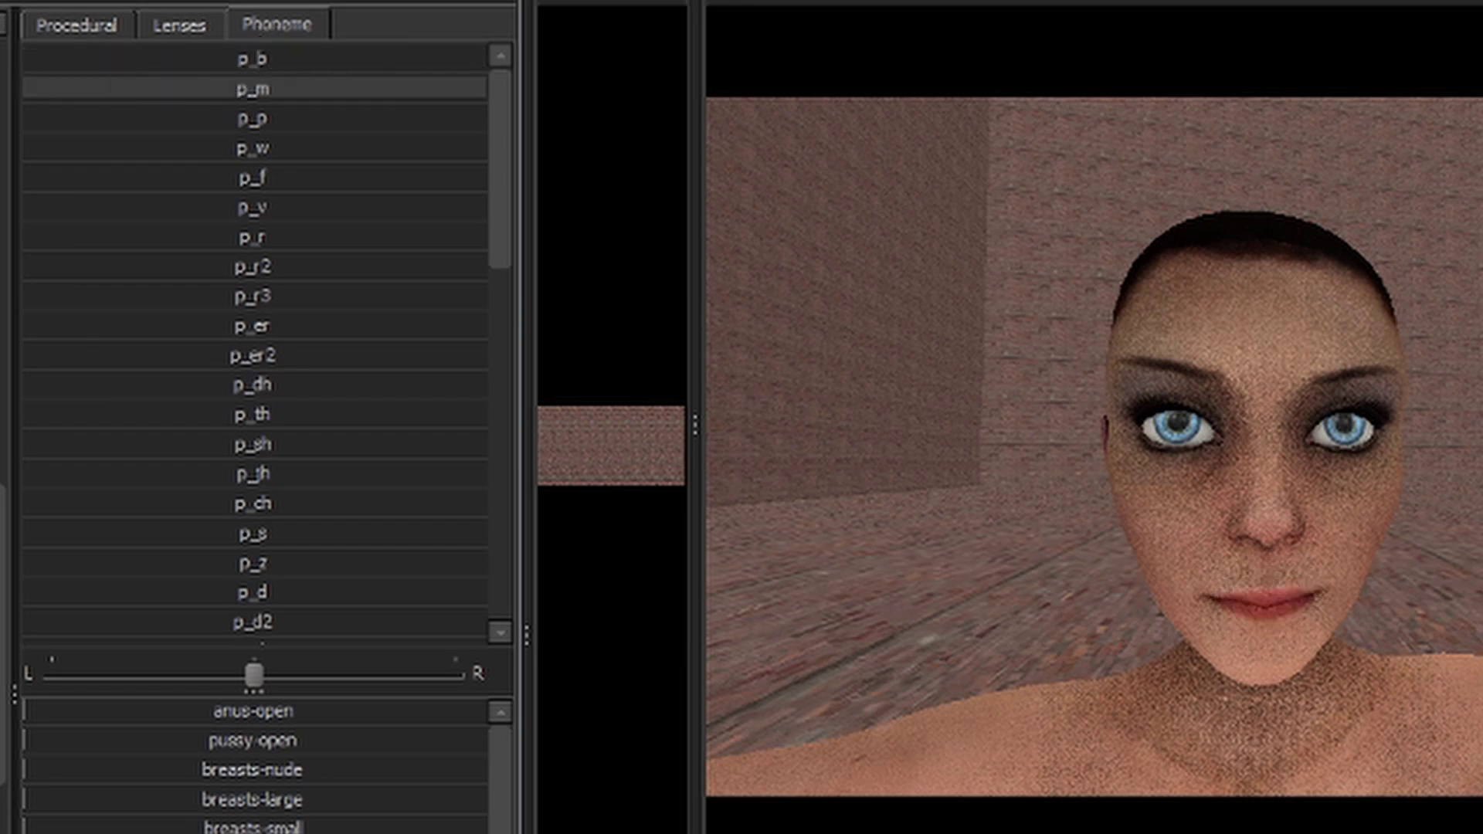
{"action": "left_click", "coordinate": [232, 149]}
{"action": "left_click_drag", "start_coordinate": [463, 148], "coordinate": [46, 148]}
{"action": "left_click_drag", "start_coordinate": [243, 210], "coordinate": [188, 339]}
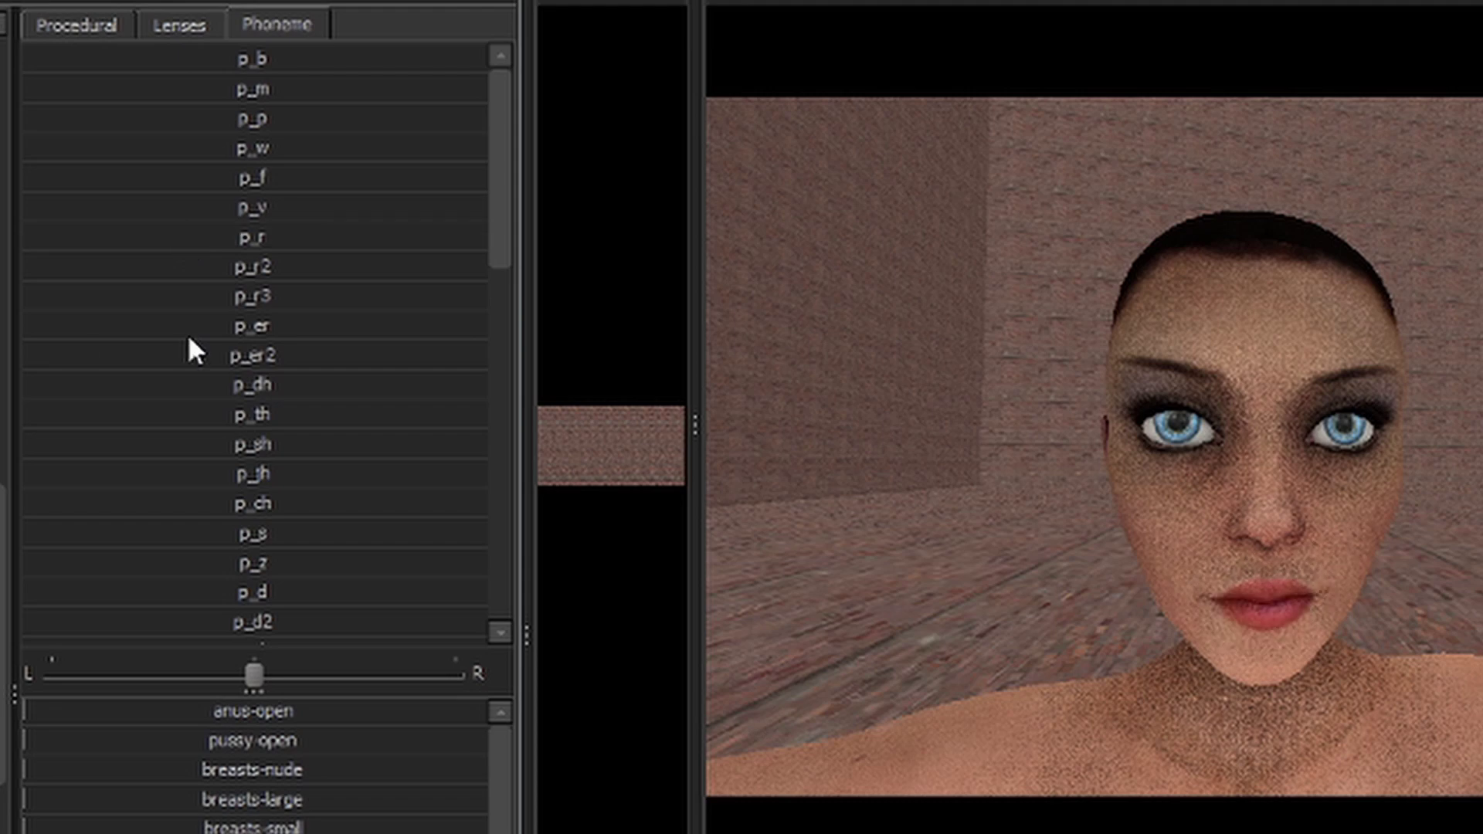
{"action": "left_click_drag", "start_coordinate": [255, 266], "coordinate": [46, 267]}
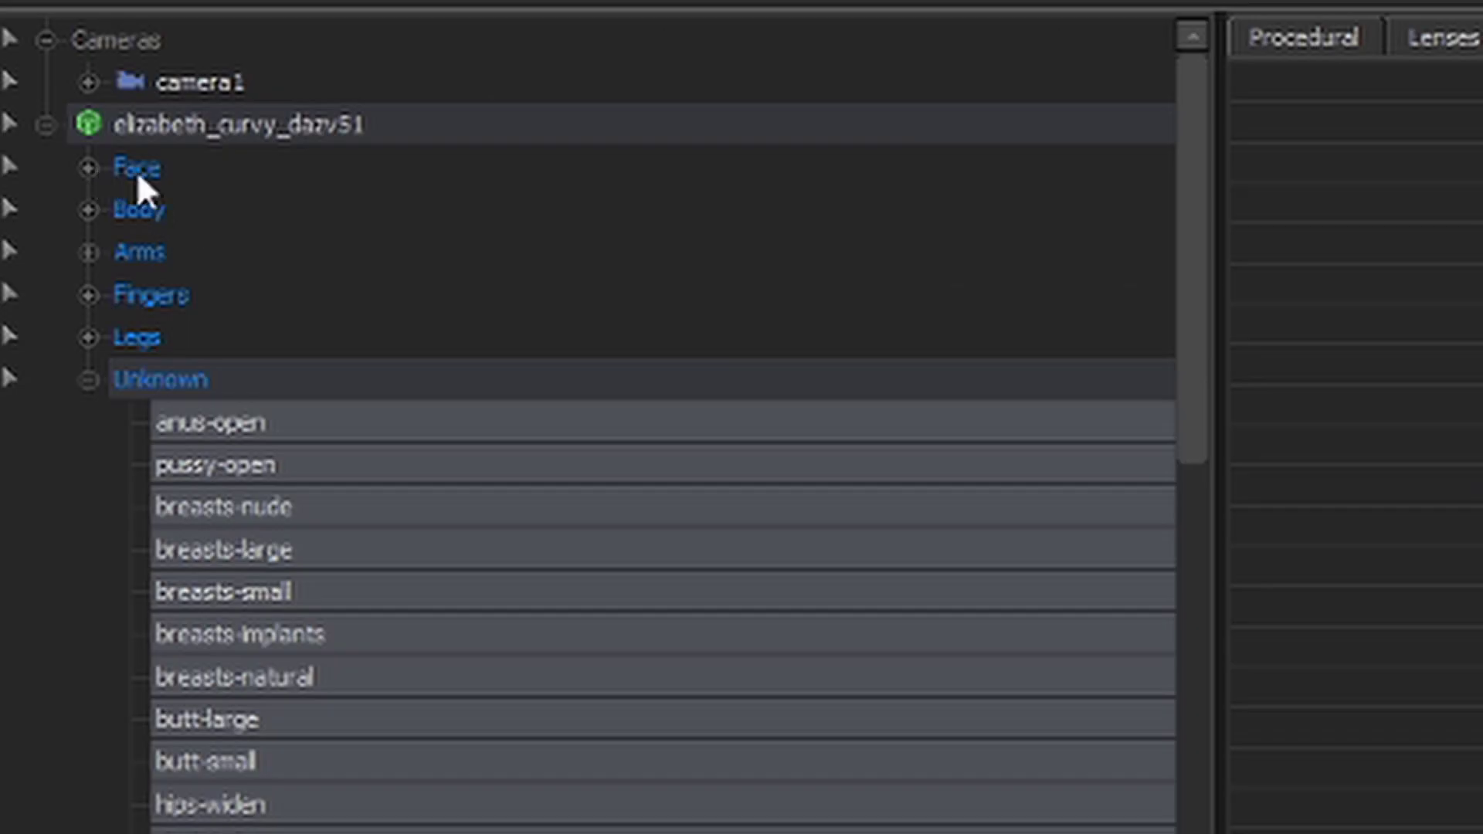
Add the Face group to the selection and preview the p_r, p_r2, p_er and p_w phoneme presets.
{"action": "left_click", "coordinate": [136, 170], "text": "ctrl"}
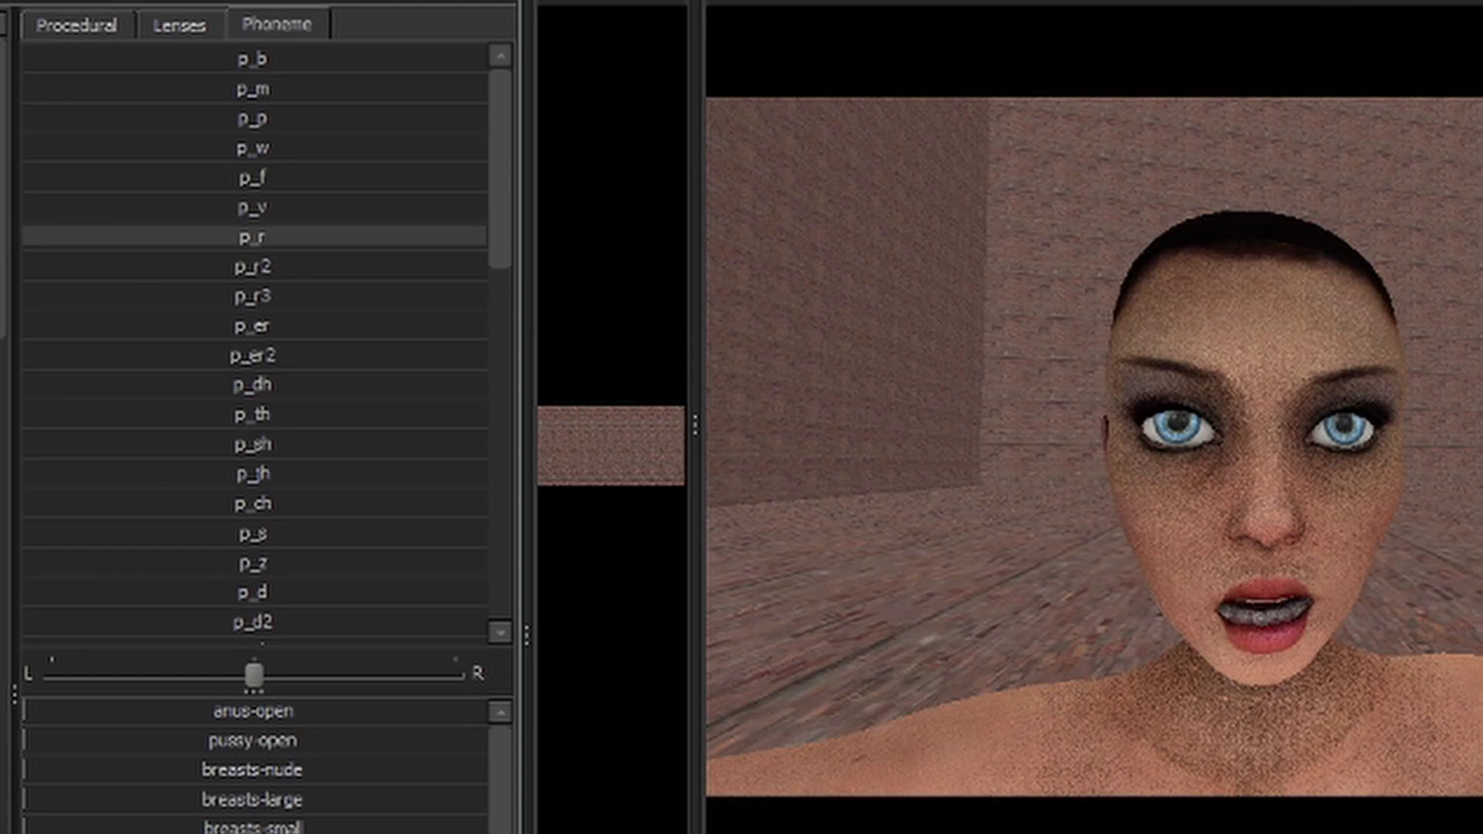
{"action": "left_click_drag", "start_coordinate": [487, 236], "coordinate": [23, 236]}
{"action": "left_click_drag", "start_coordinate": [242, 267], "coordinate": [24, 267]}
{"action": "left_click_drag", "start_coordinate": [216, 318], "coordinate": [23, 325]}
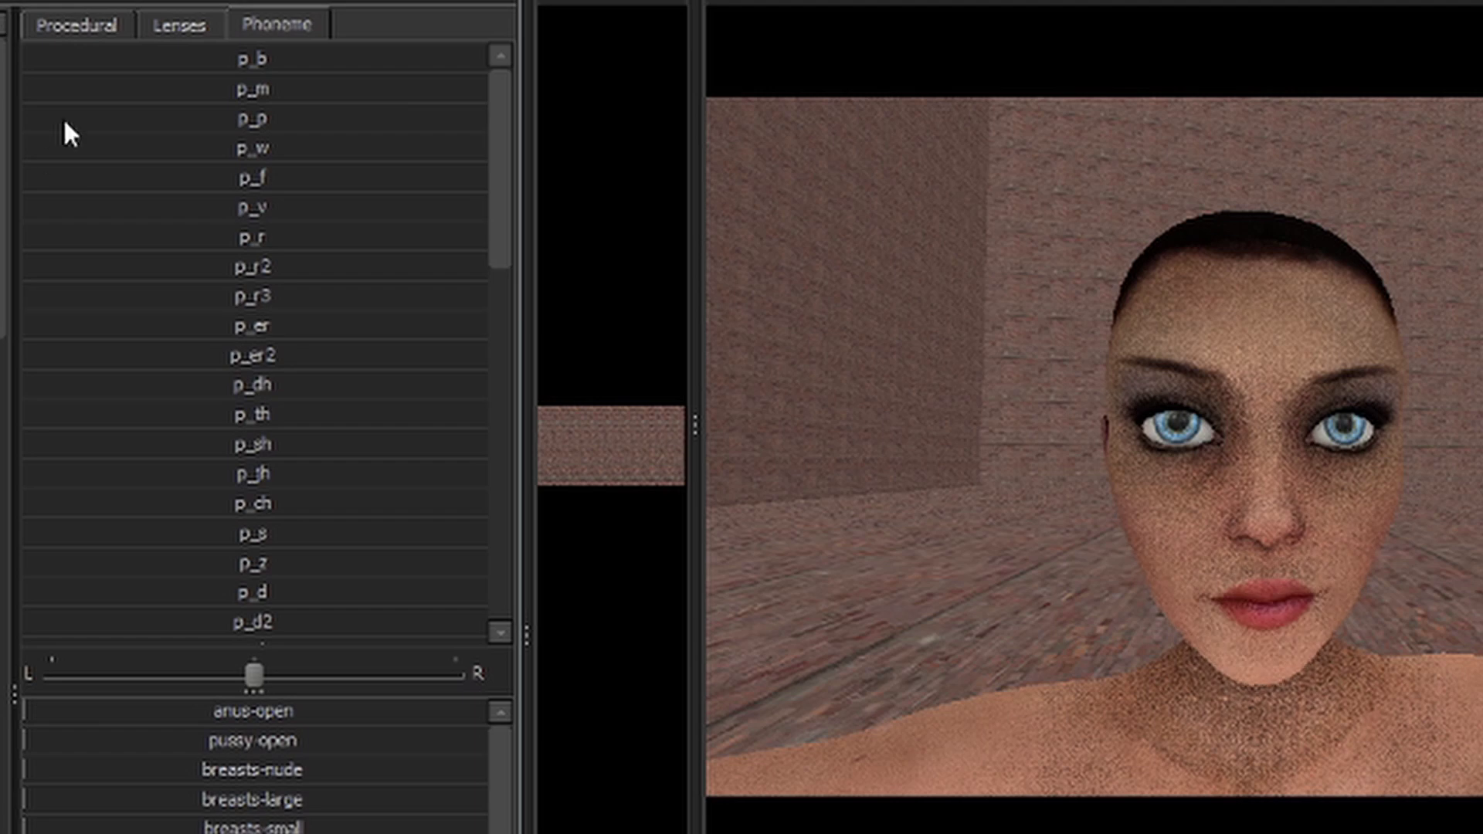
{"action": "left_click_drag", "start_coordinate": [205, 148], "coordinate": [23, 149]}
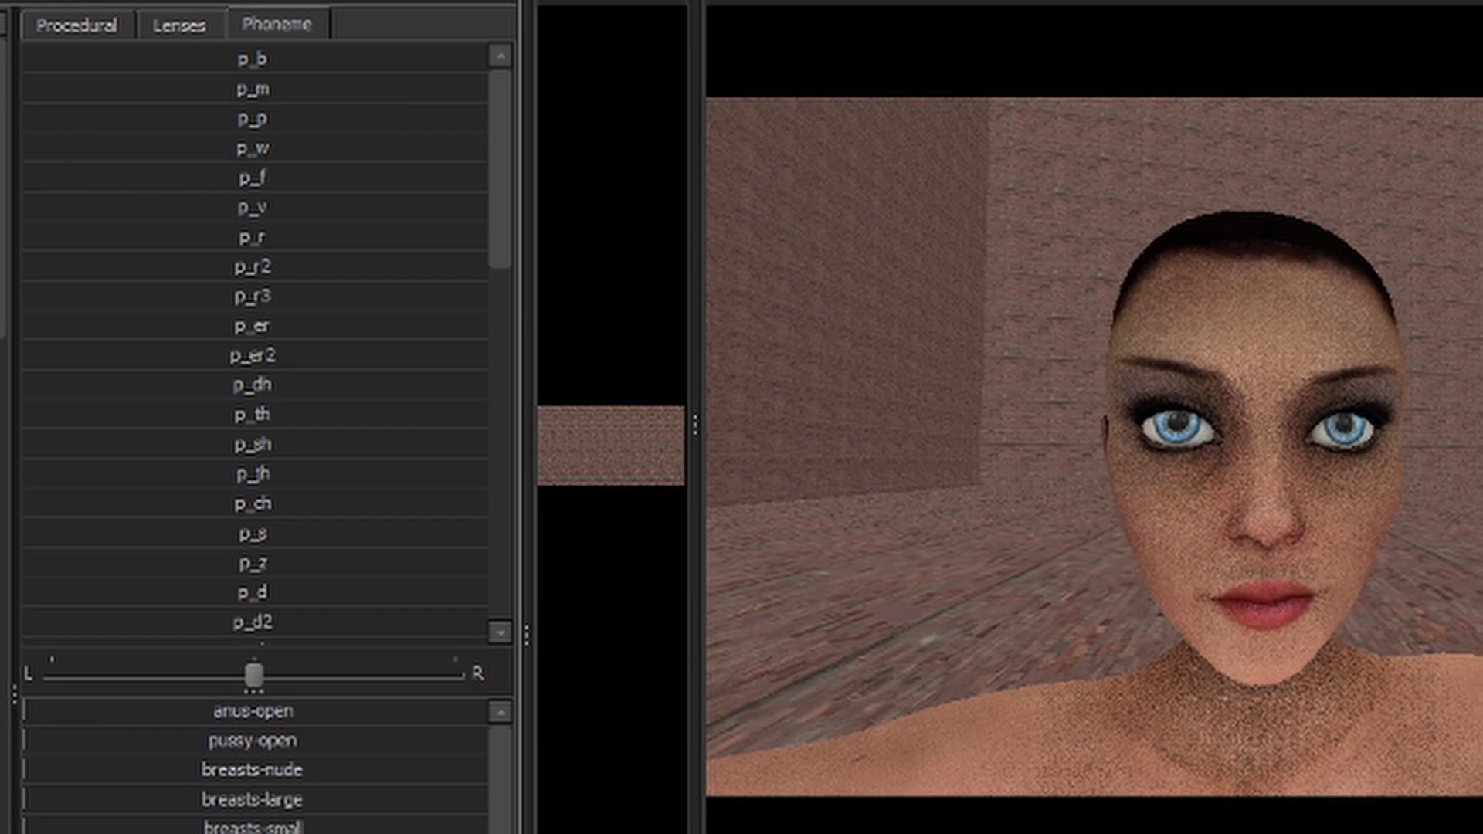